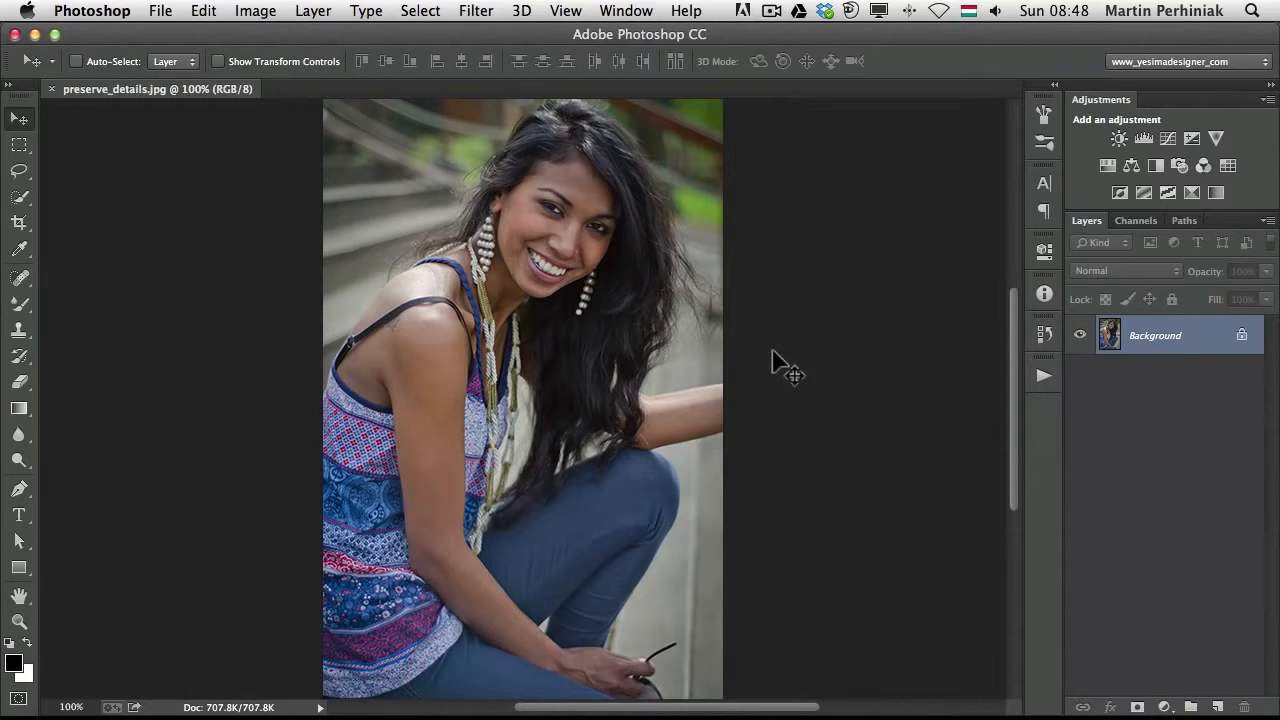
Open the Image Size dialog and set the resampling method to Bicubic Smoother (enlargement)
left_click(268, 18)
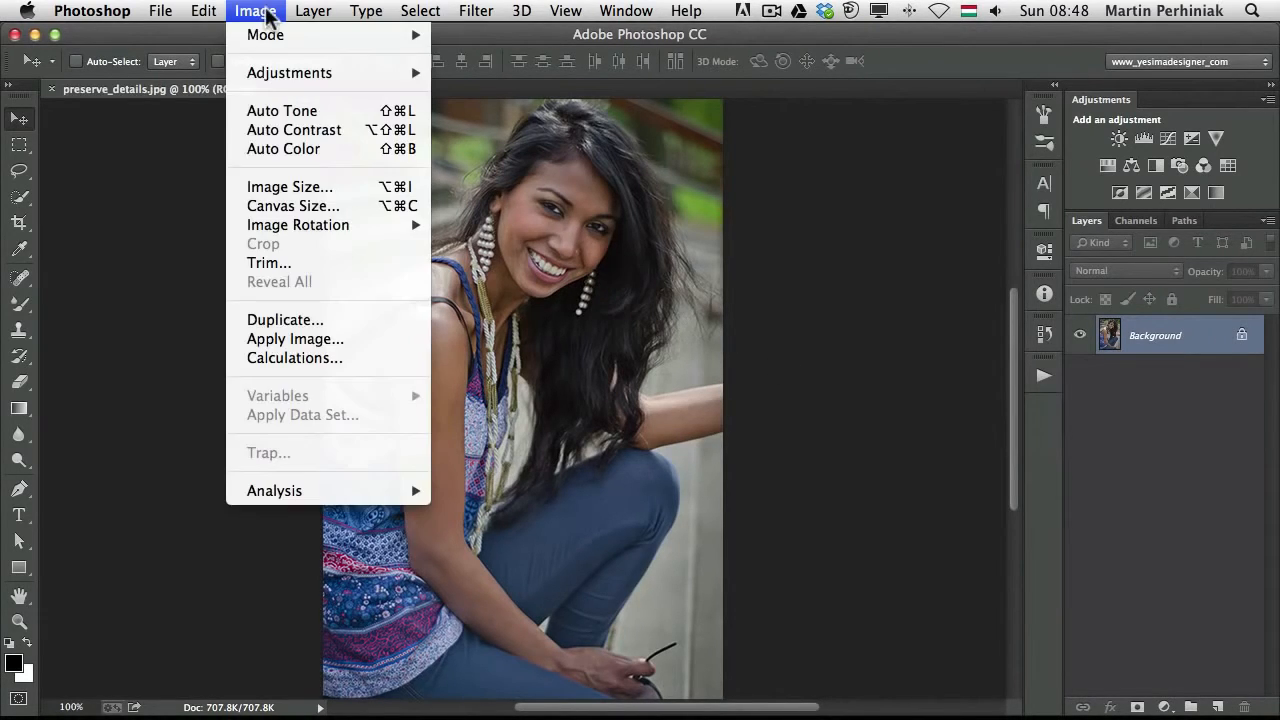
left_click(312, 178)
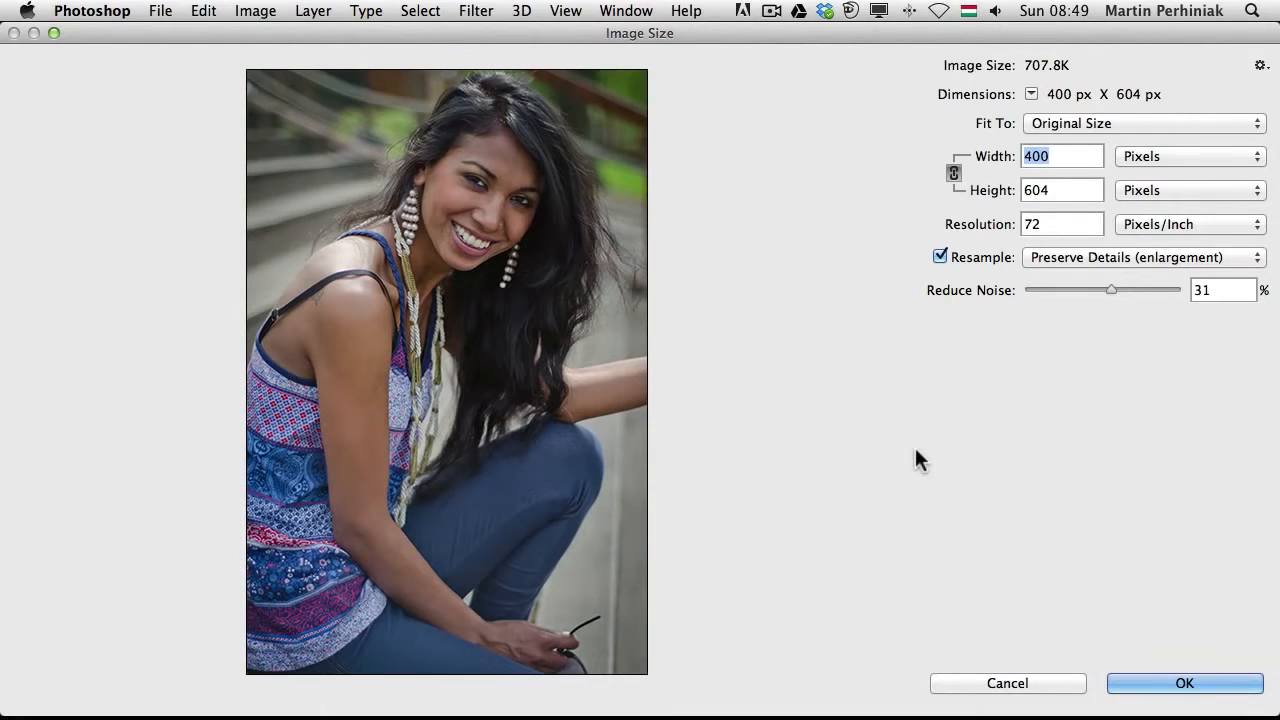
left_click(1075, 257)
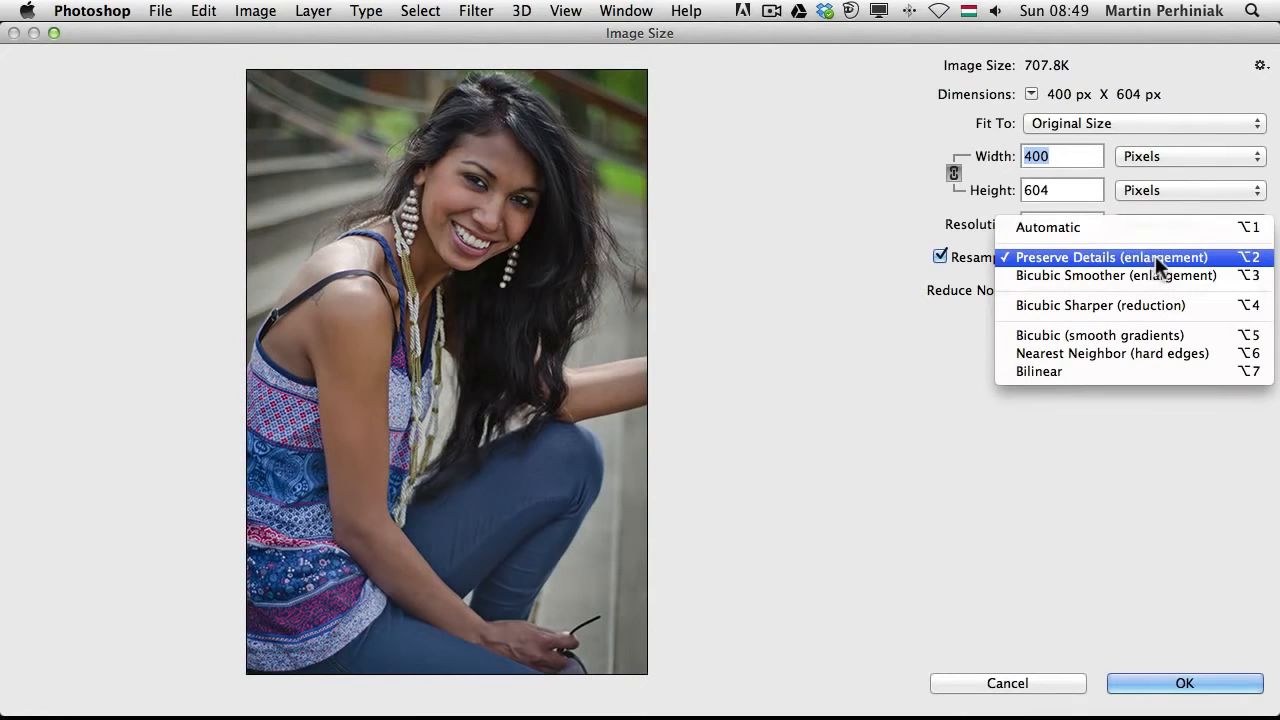
left_click(838, 273)
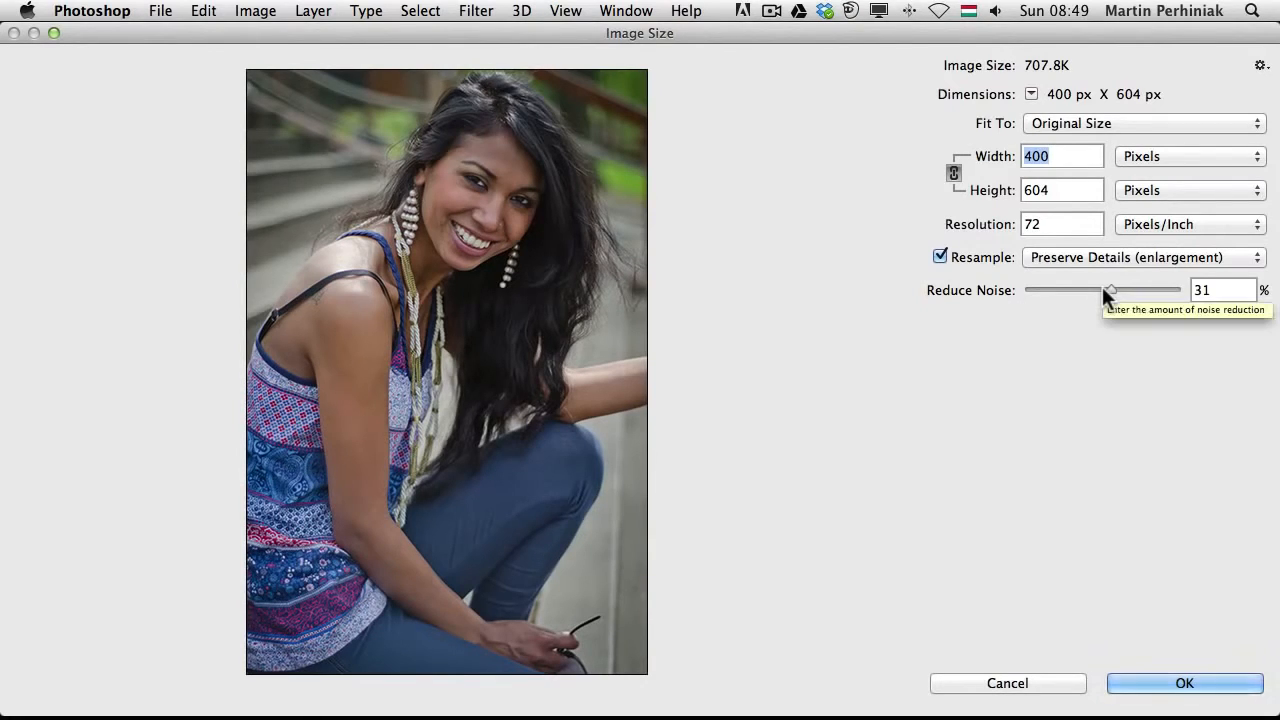
left_click(1057, 258)
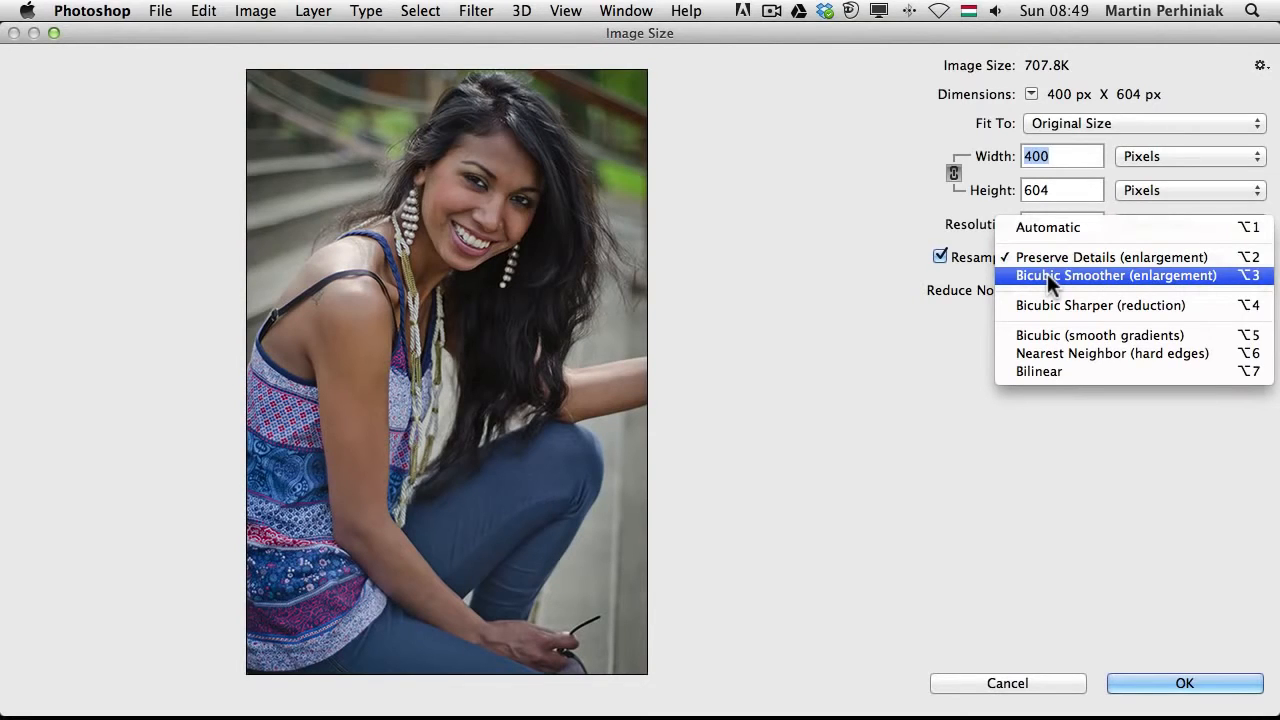
left_click(1047, 275)
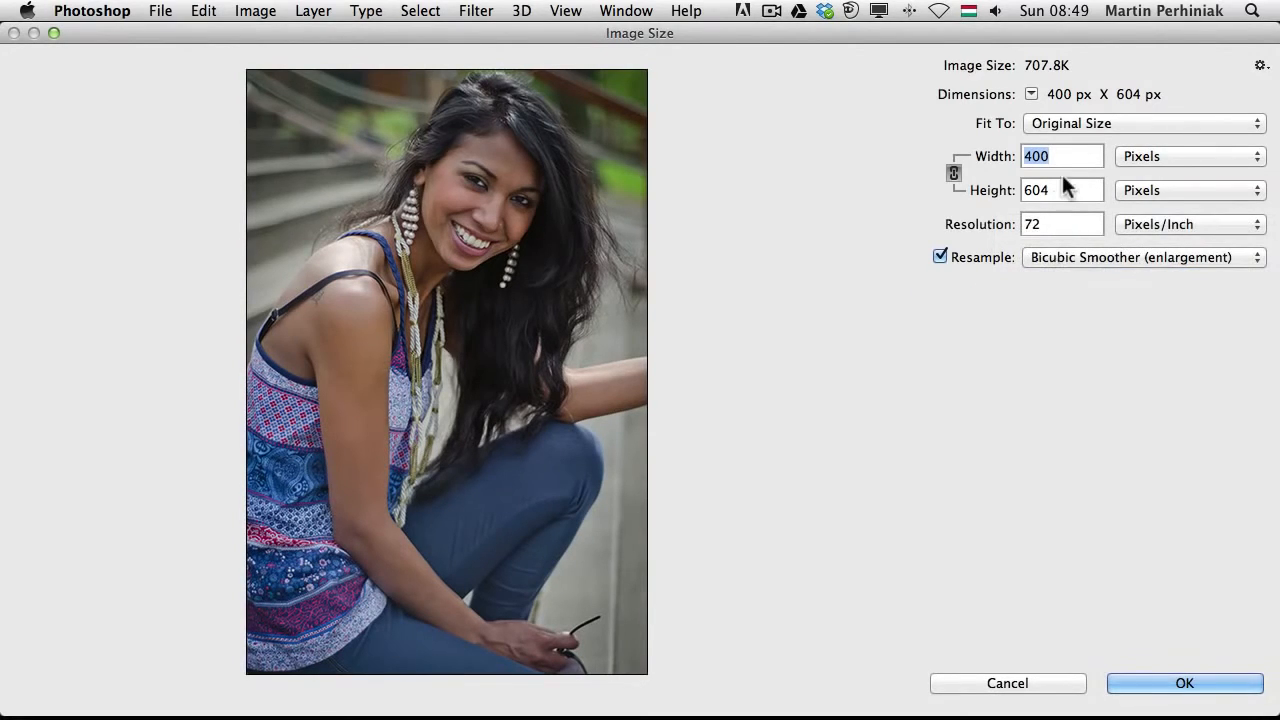
Set the image width to 1000 pixels with proportions linked
type("1500")
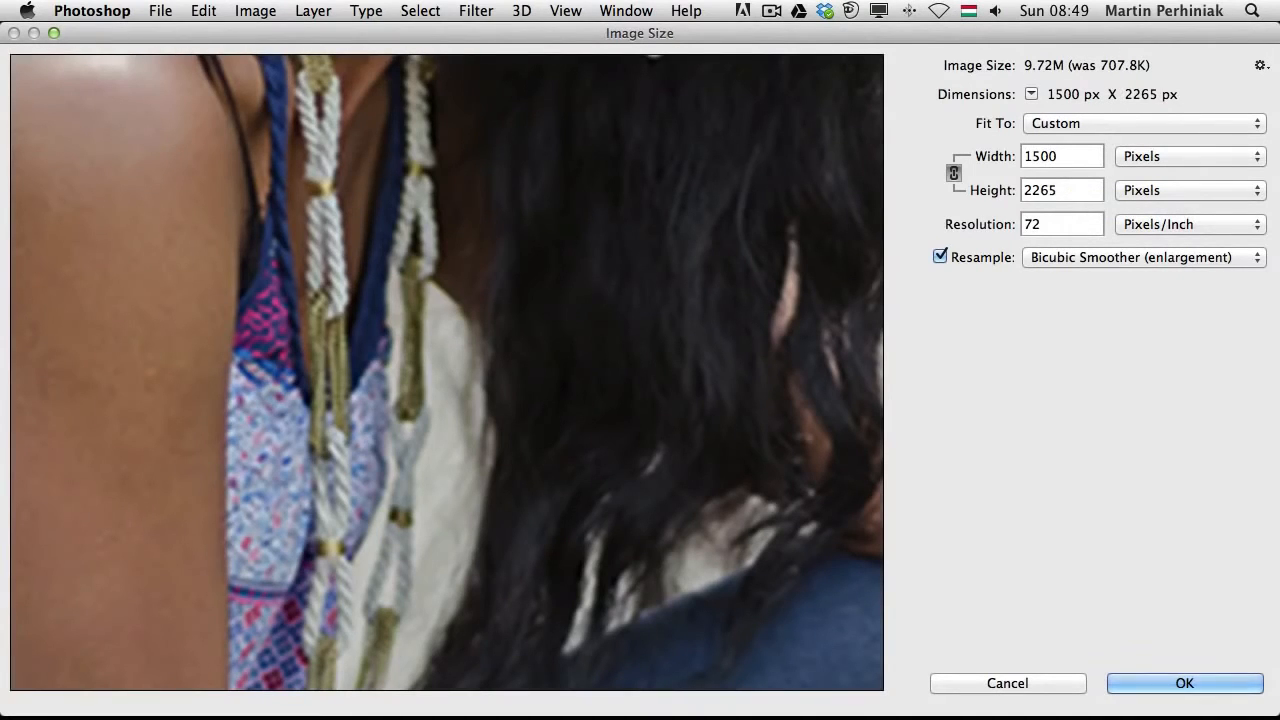
key("BackSpace")
key("BackSpace")
key("BackSpace")
type("000")
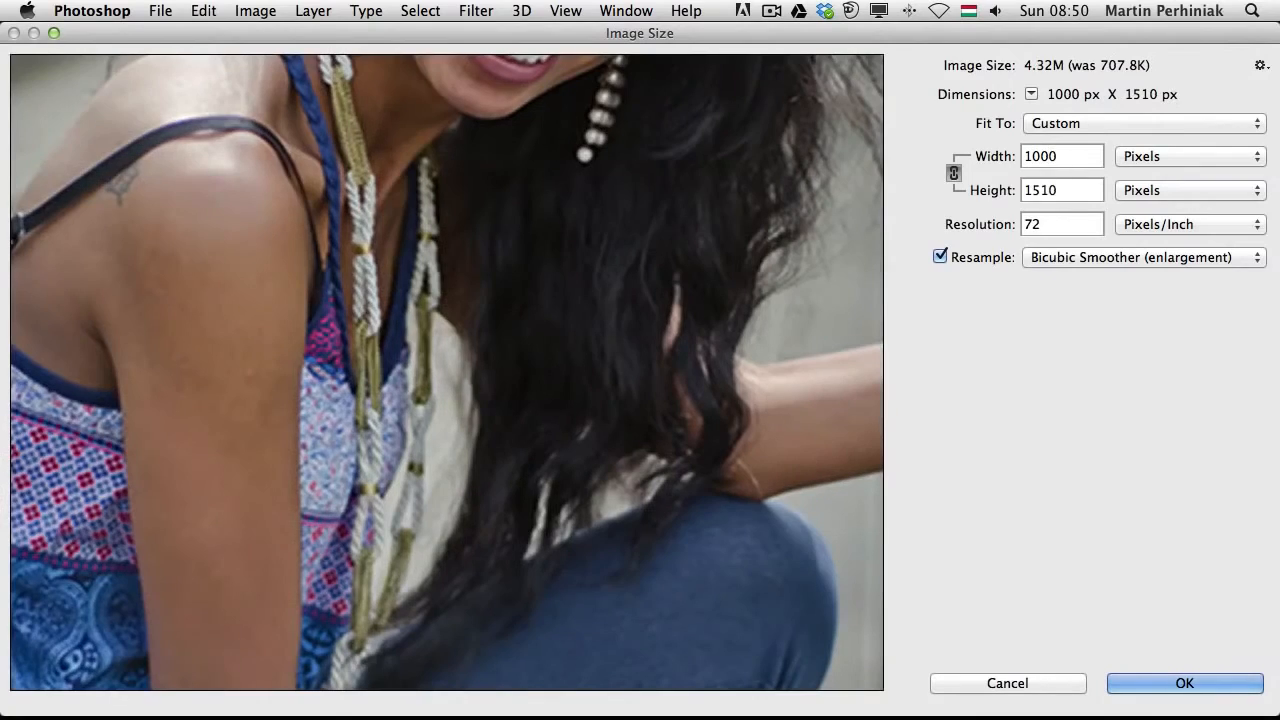
Switch resampling to Preserve Details (enlargement) and set Reduce Noise to 0% while previewing the face
left_click_drag(423, 194, 475, 622)
left_click_drag(593, 536, 564, 451)
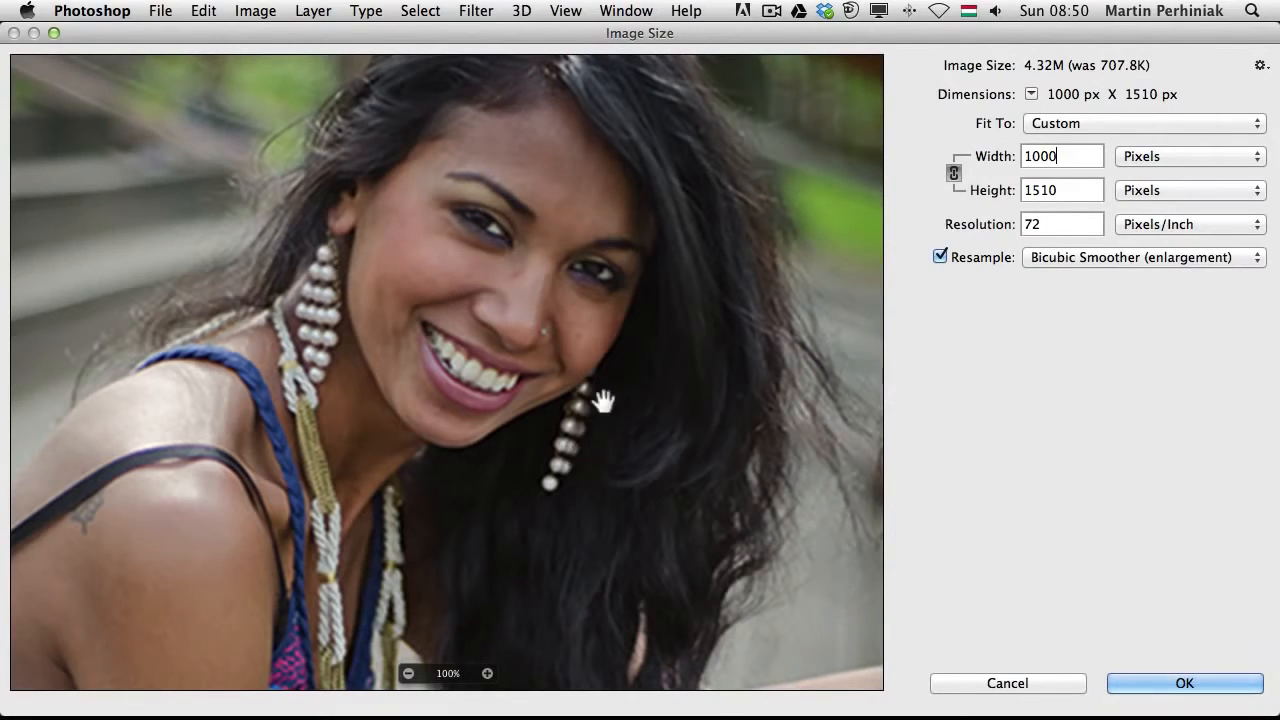
left_click_drag(602, 400, 553, 440)
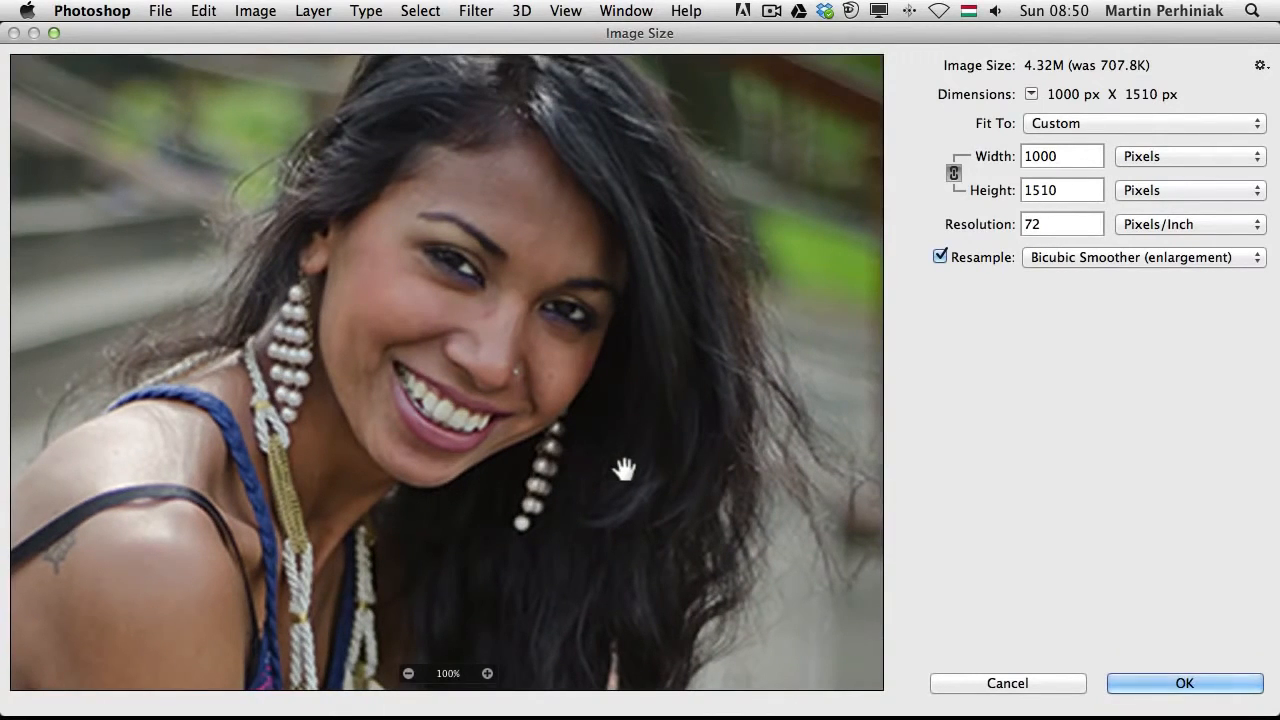
left_click(1070, 255)
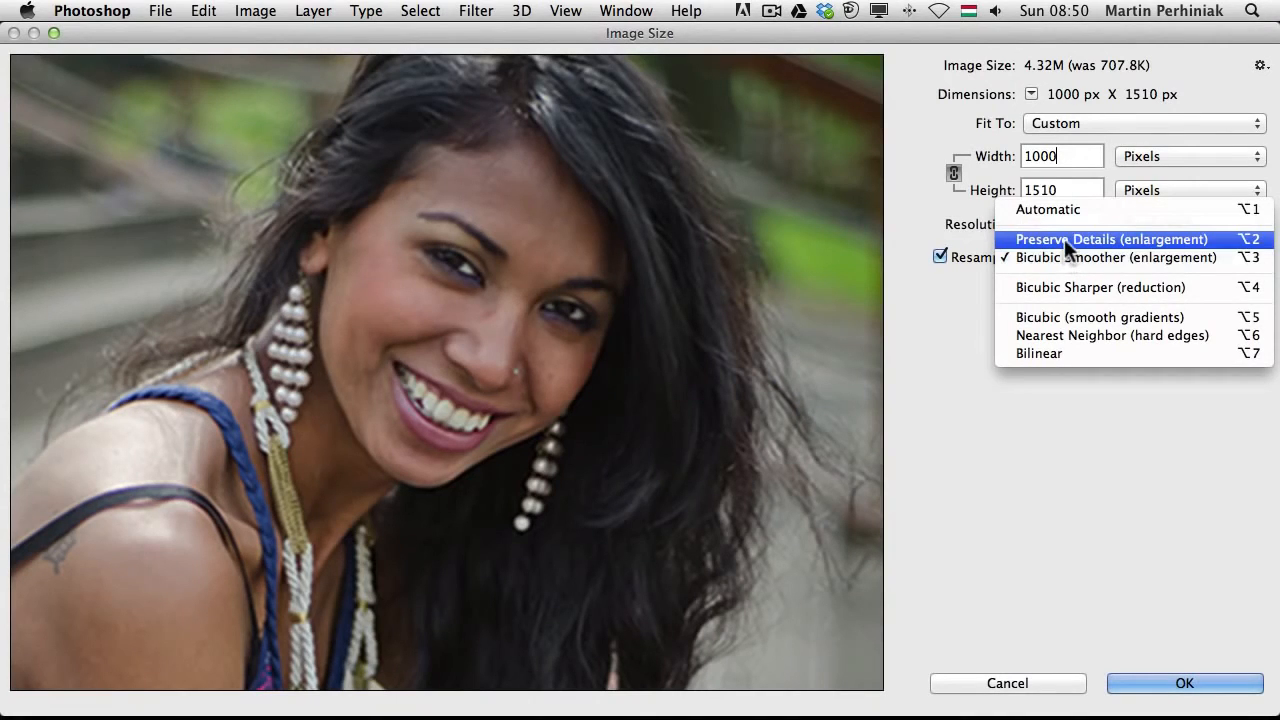
left_click(1245, 241)
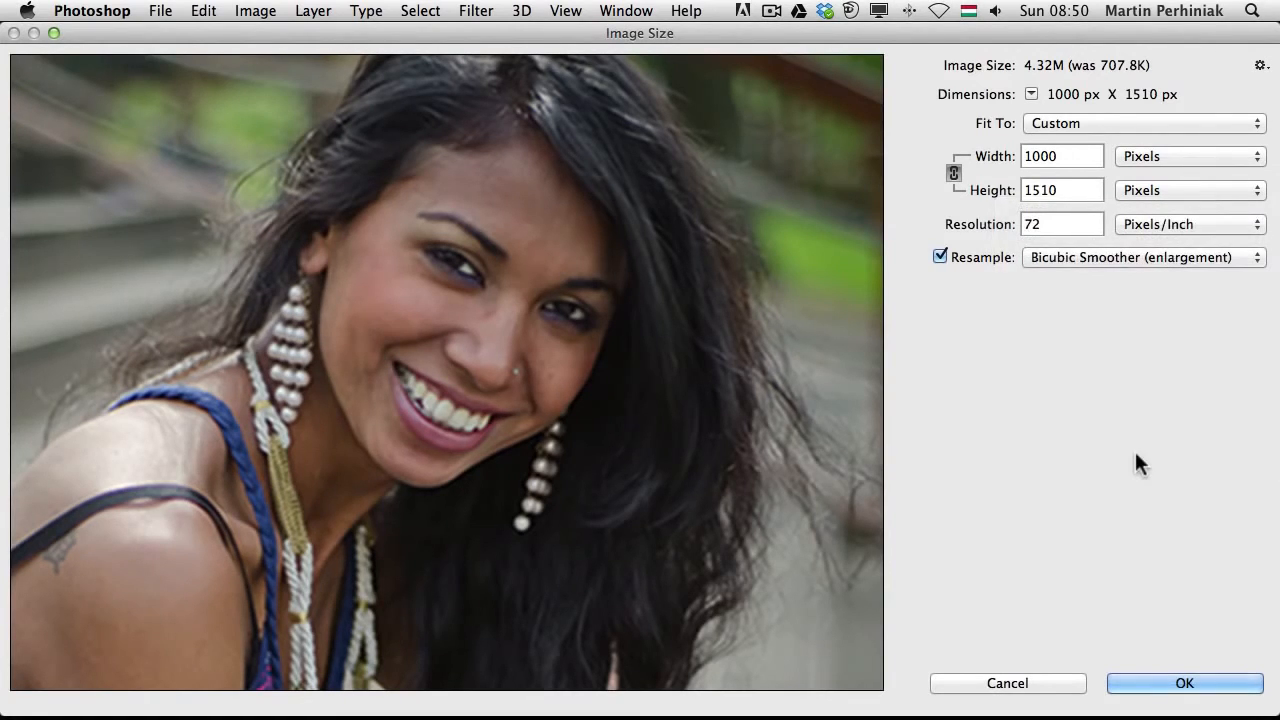
key("alt+2")
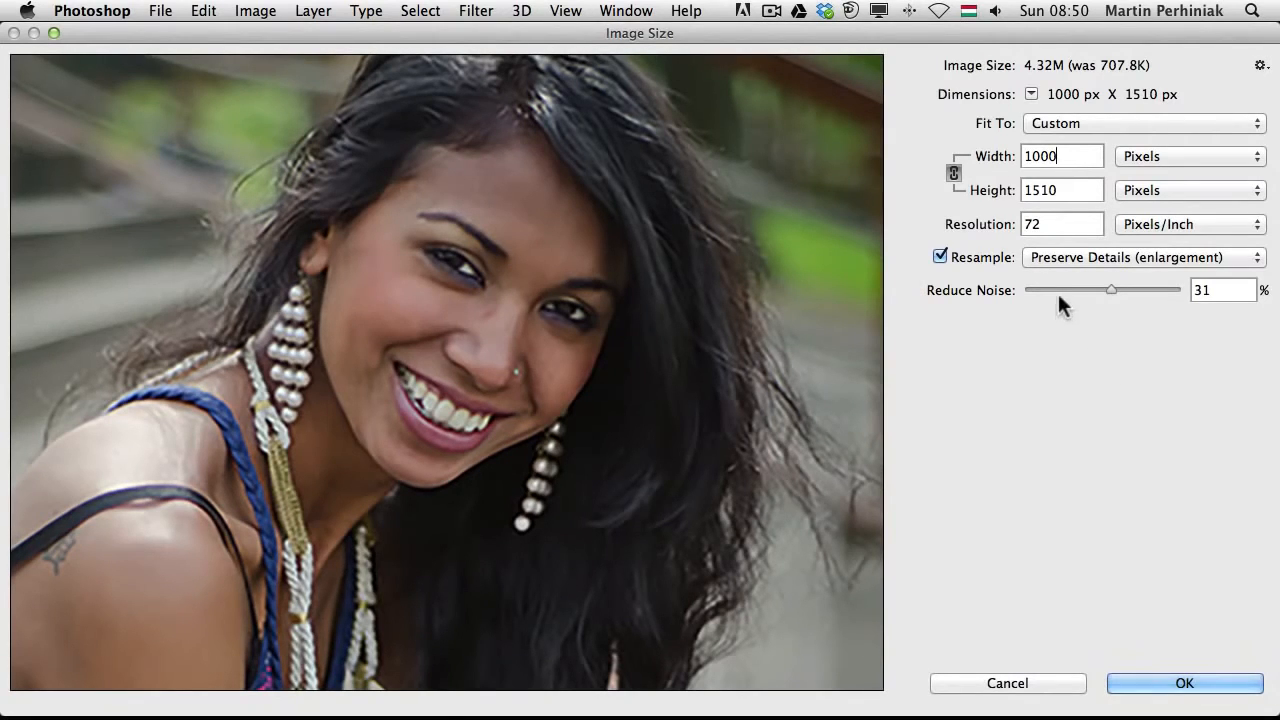
left_click_drag(1057, 290, 1011, 283)
Toggle between Bicubic Smoother and Preserve Details resampling to compare detail in the face preview
key("alt")
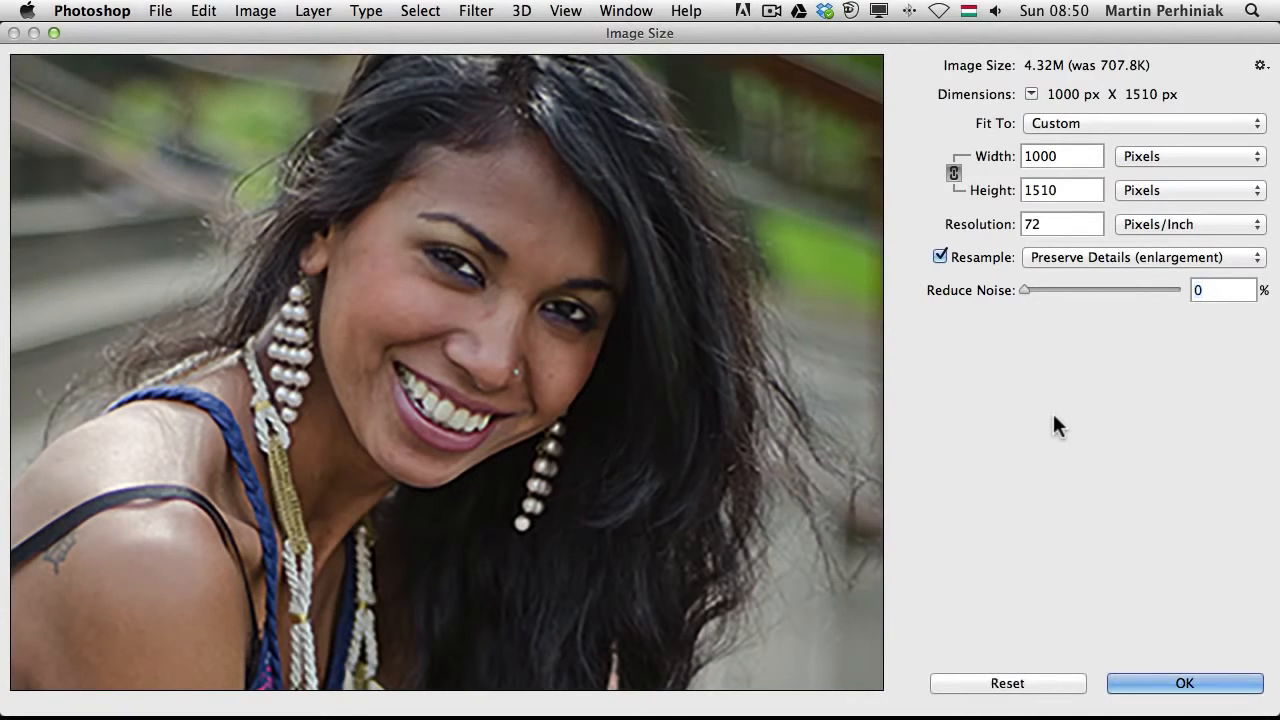
key("alt")
key("alt+3")
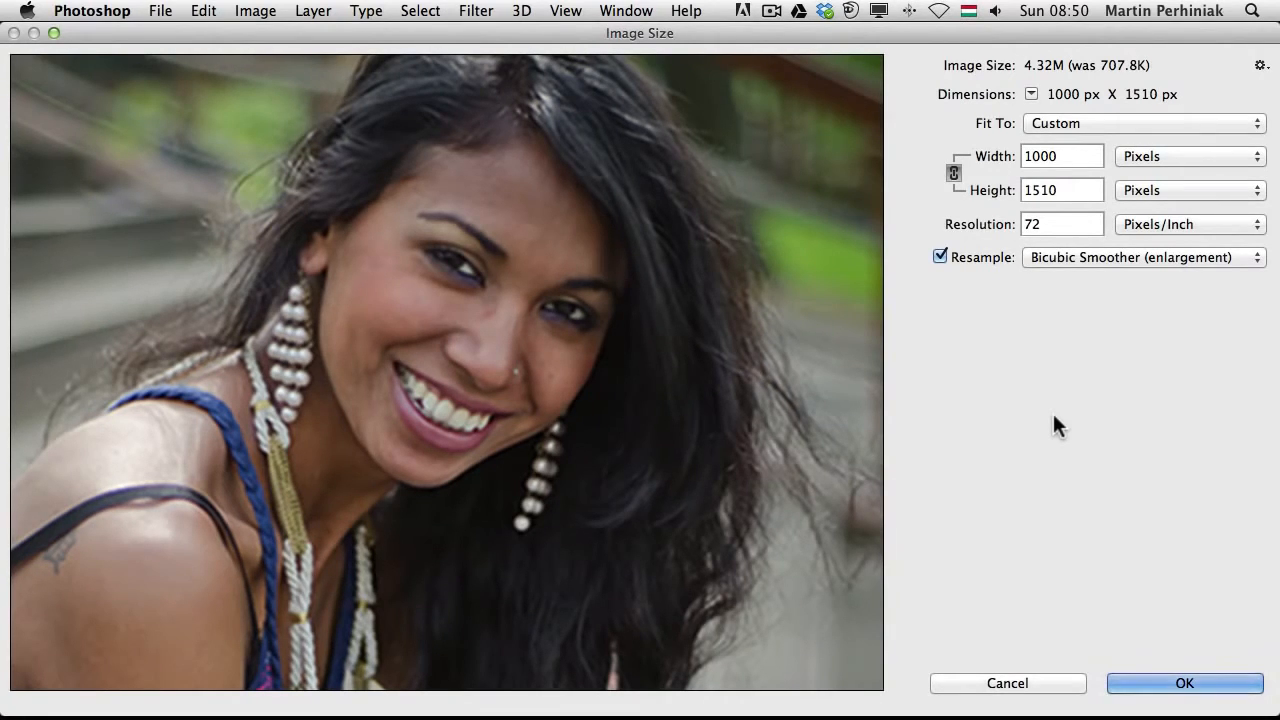
key("alt+2")
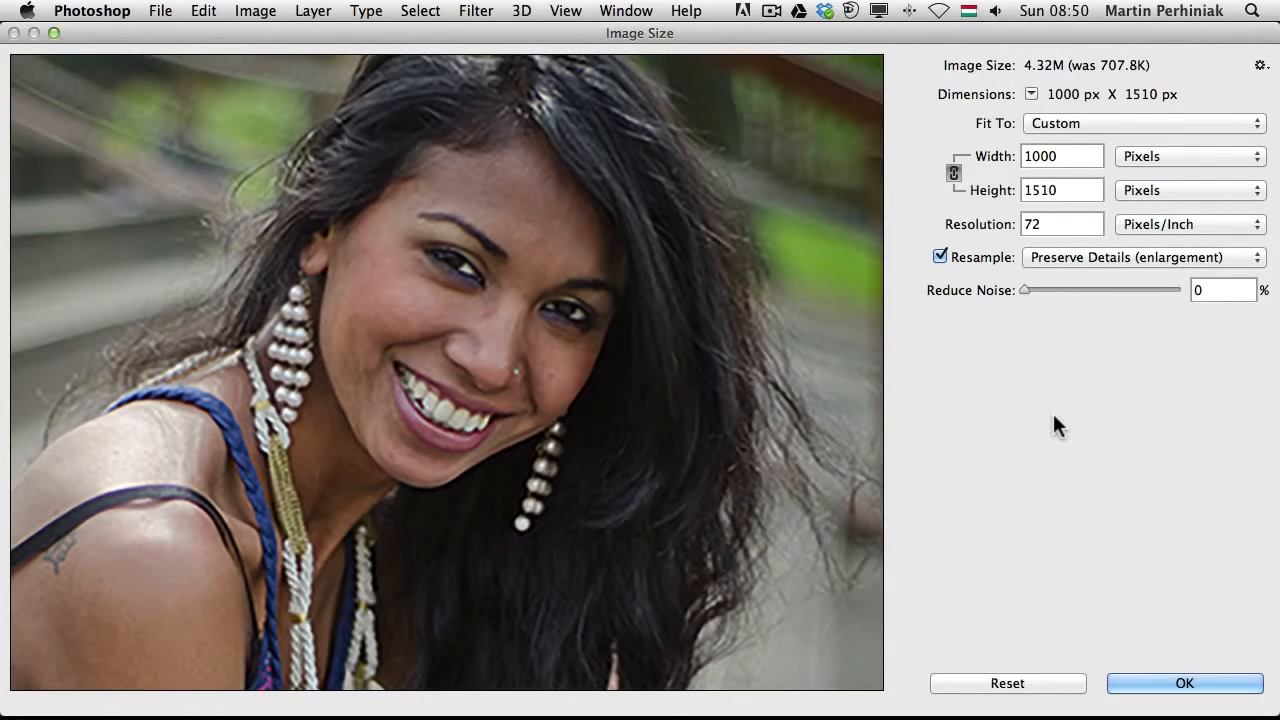
key("alt+3")
key("alt")
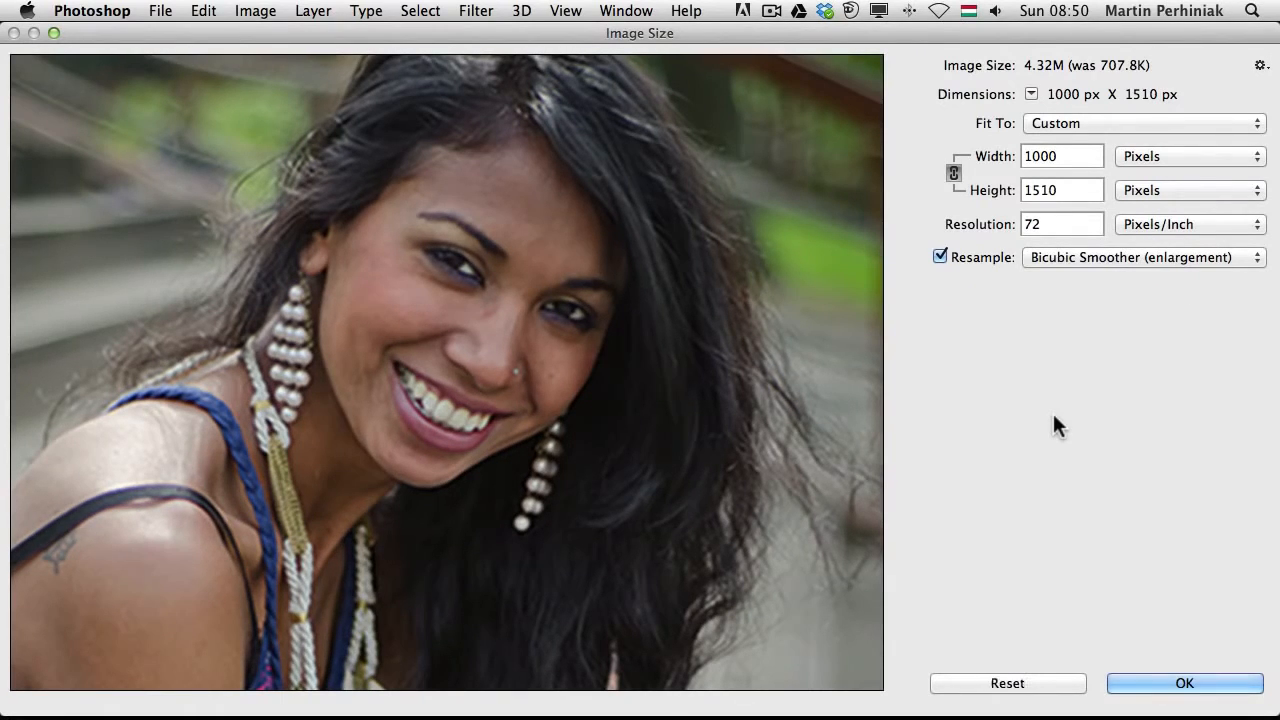
key("alt+2")
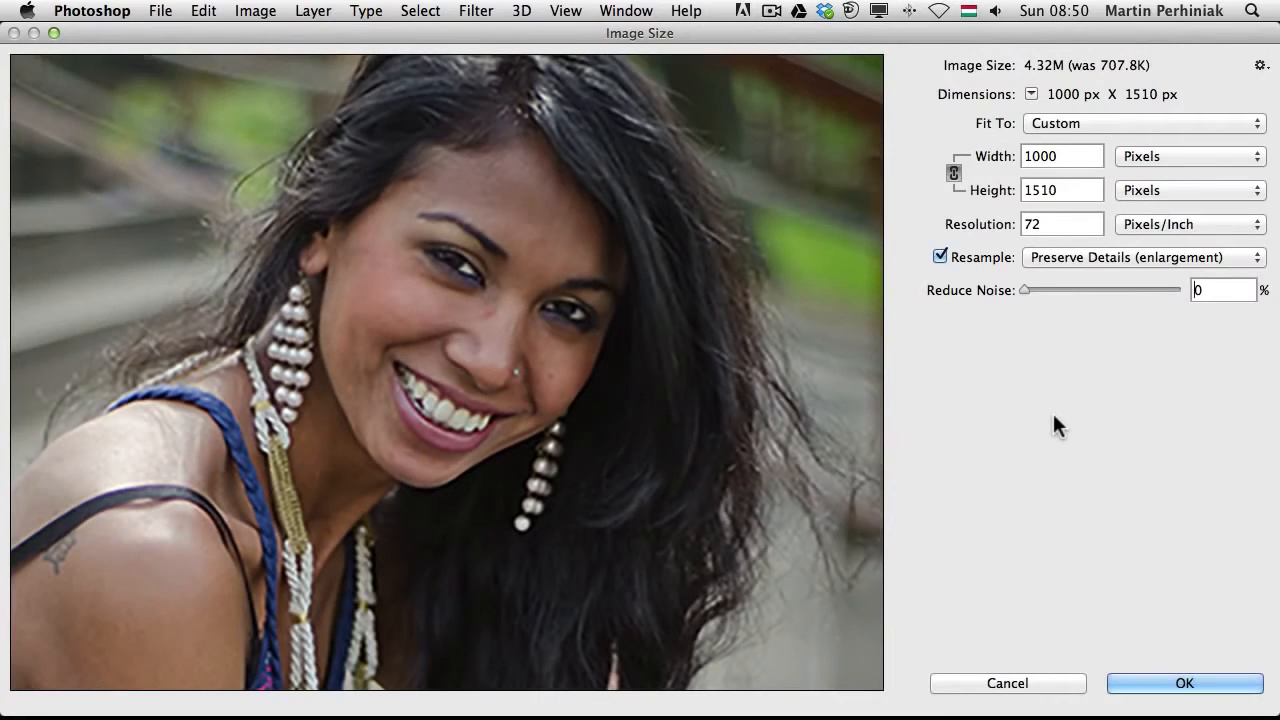
key("alt+3")
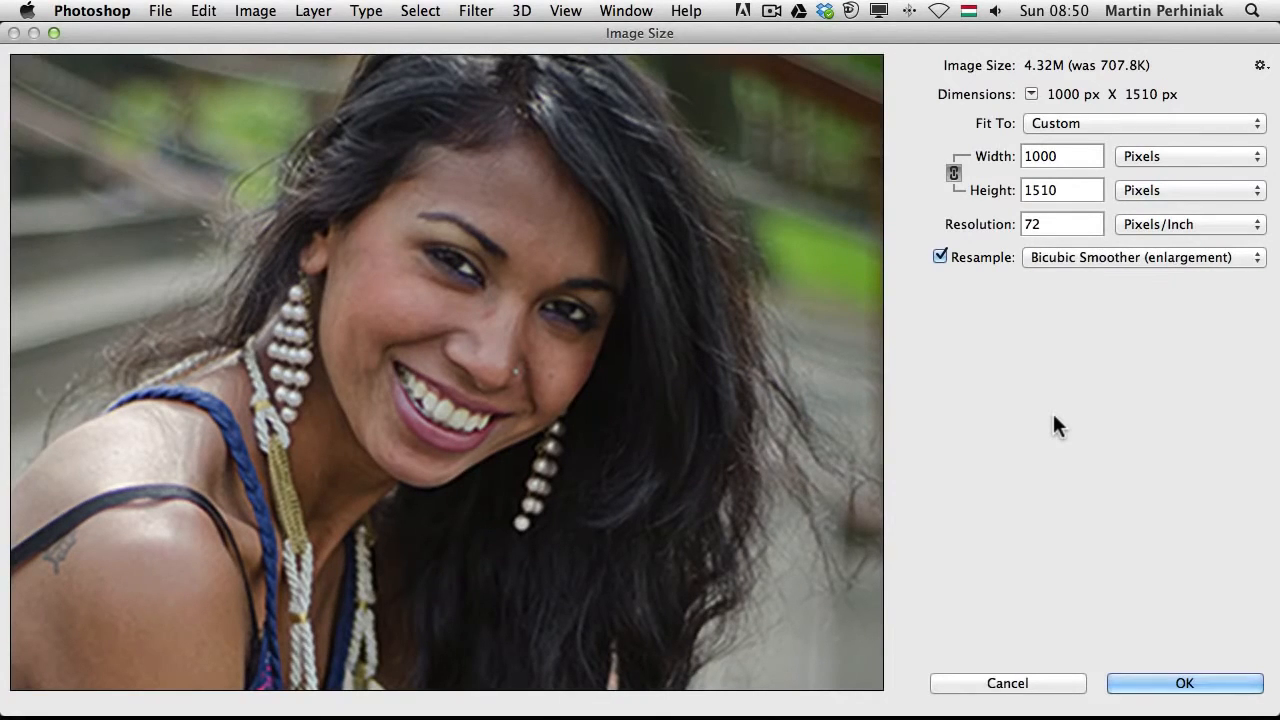
key("alt")
key("alt+2")
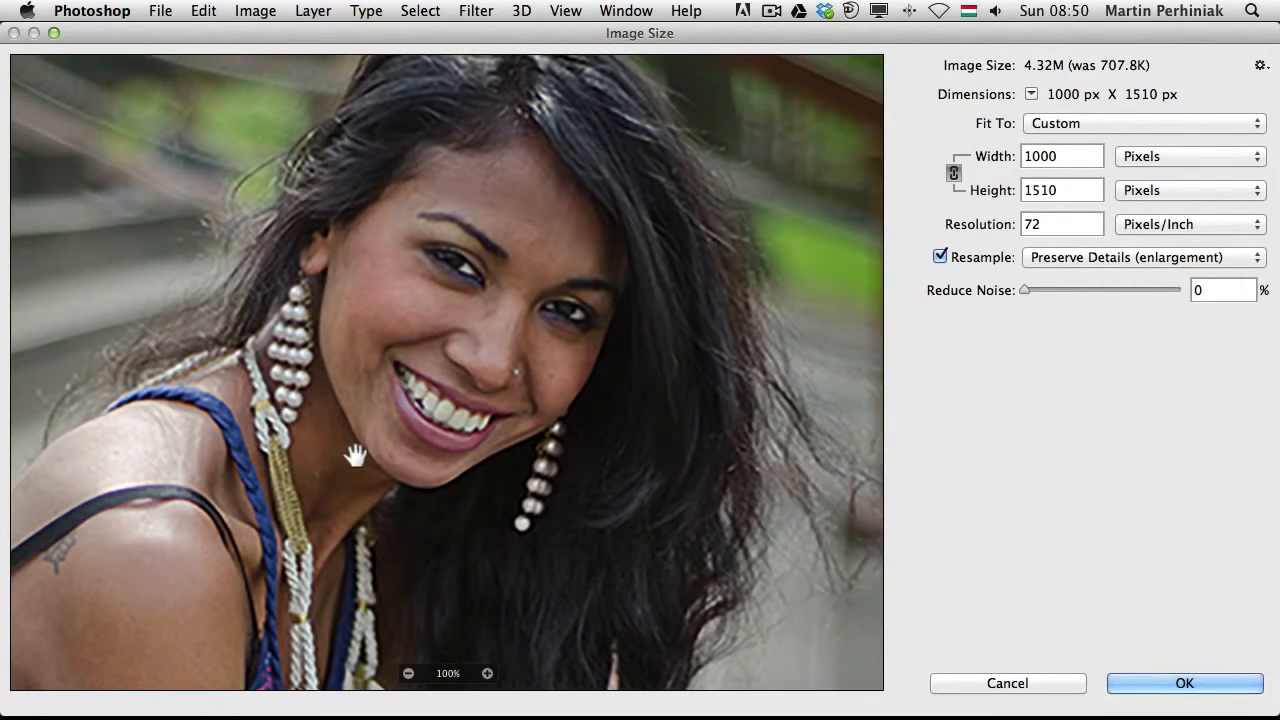
key("alt")
key("alt+3")
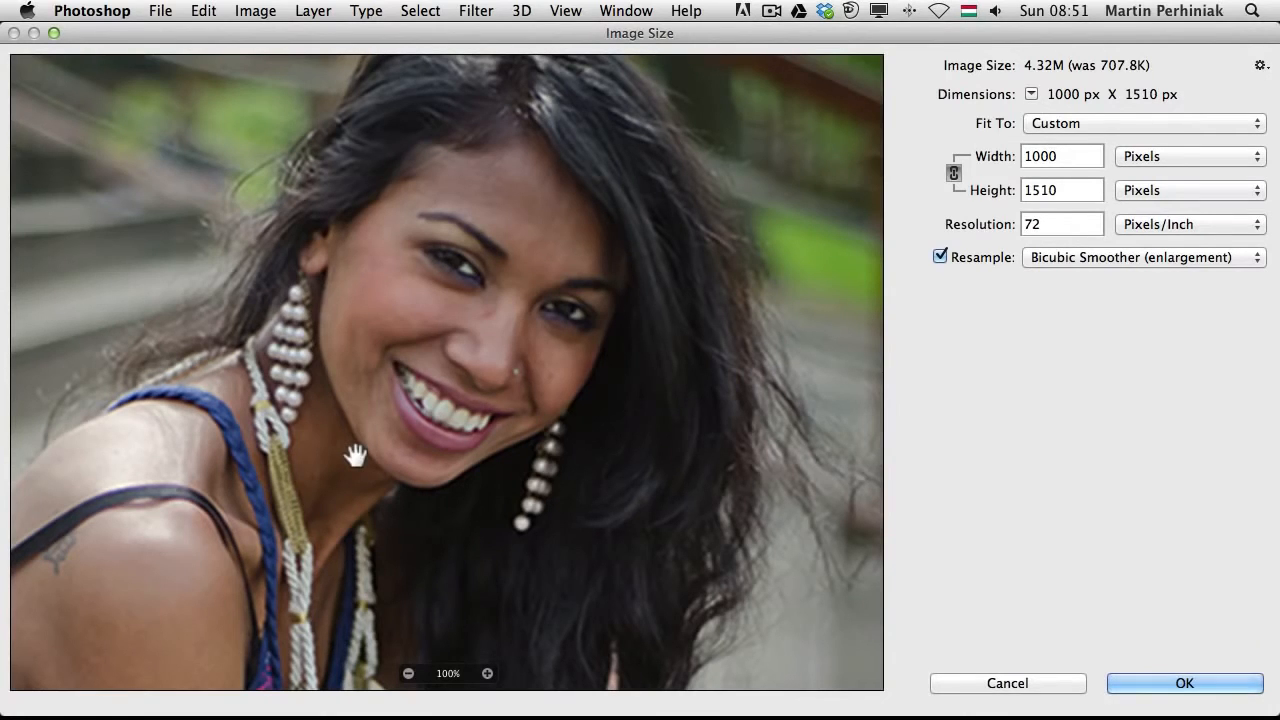
key("alt+2")
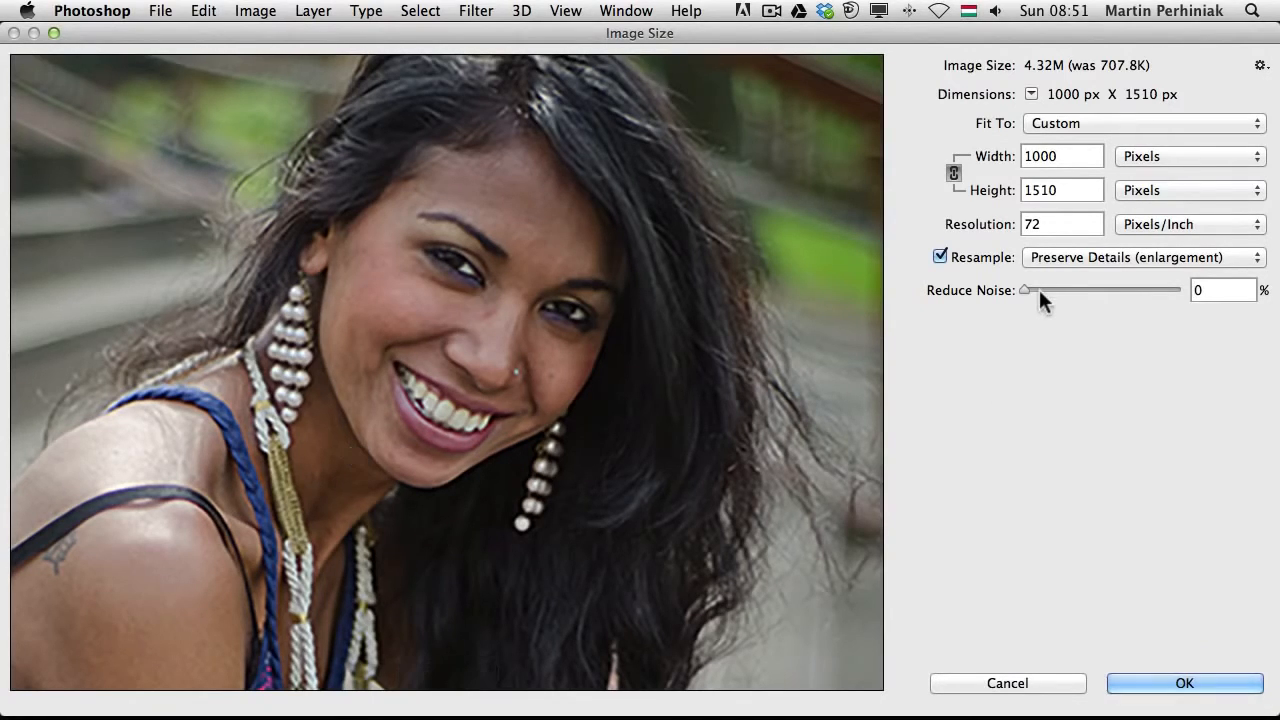
Set Reduce Noise to 14% under Preserve Details, comparing it once more against Bicubic Smoother
left_click_drag(1044, 287, 1076, 286)
key("alt")
key("alt")
key("alt+3")
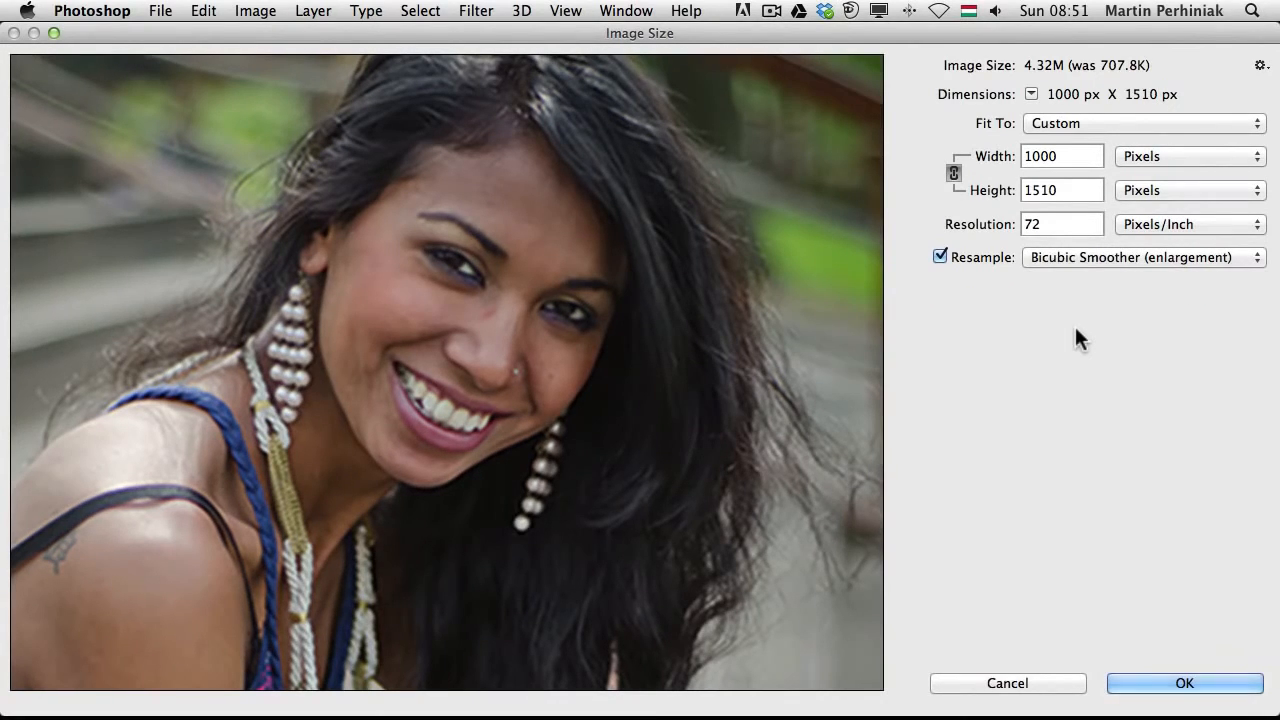
key("alt+2")
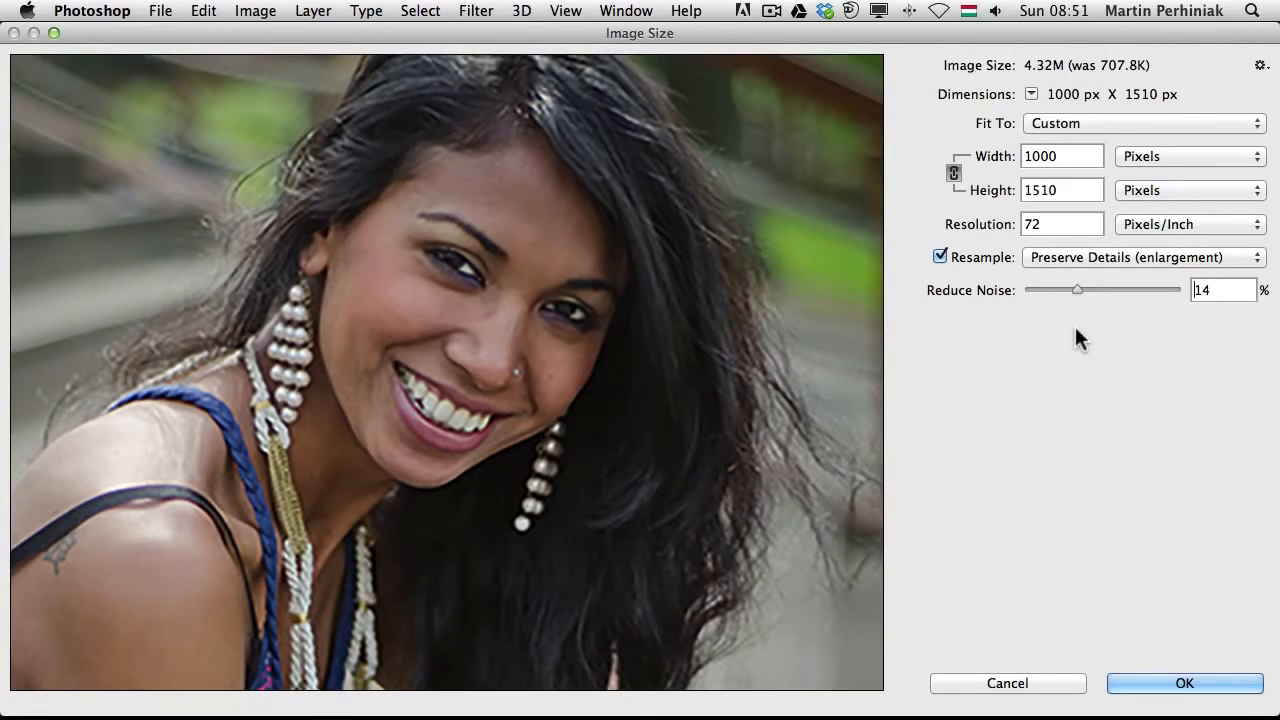
key("alt+3")
key("alt")
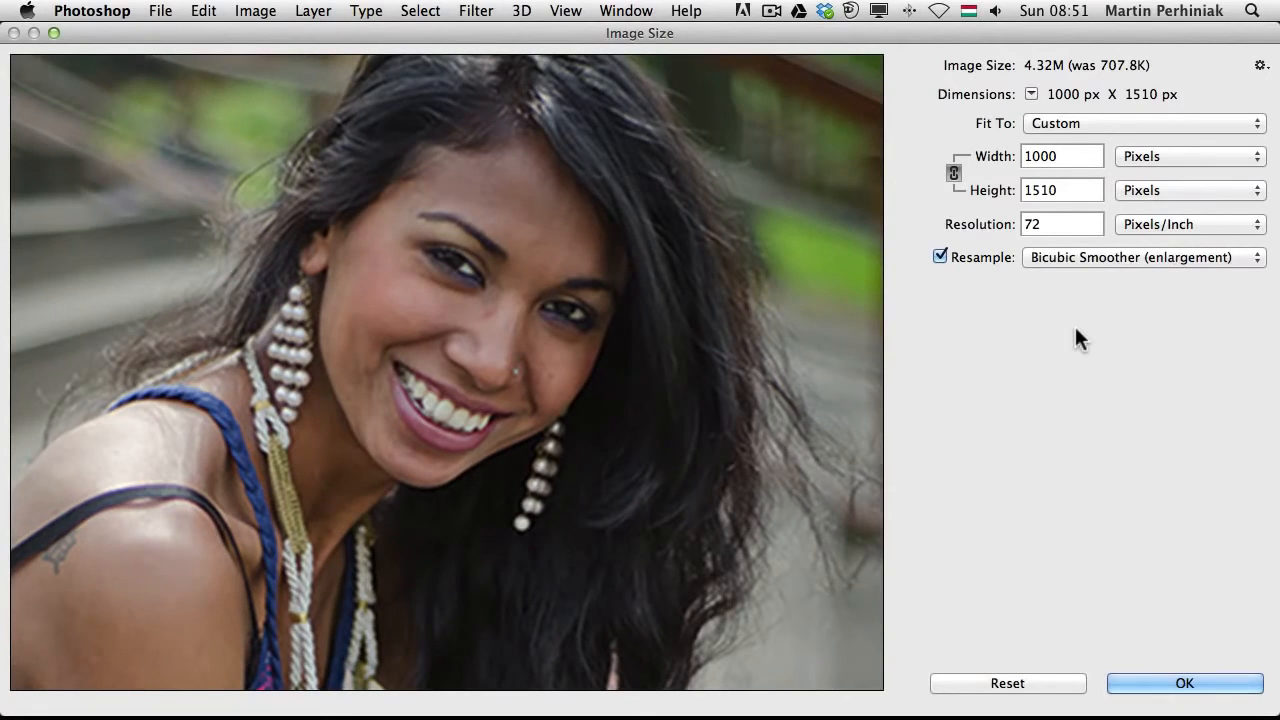
key("alt+2")
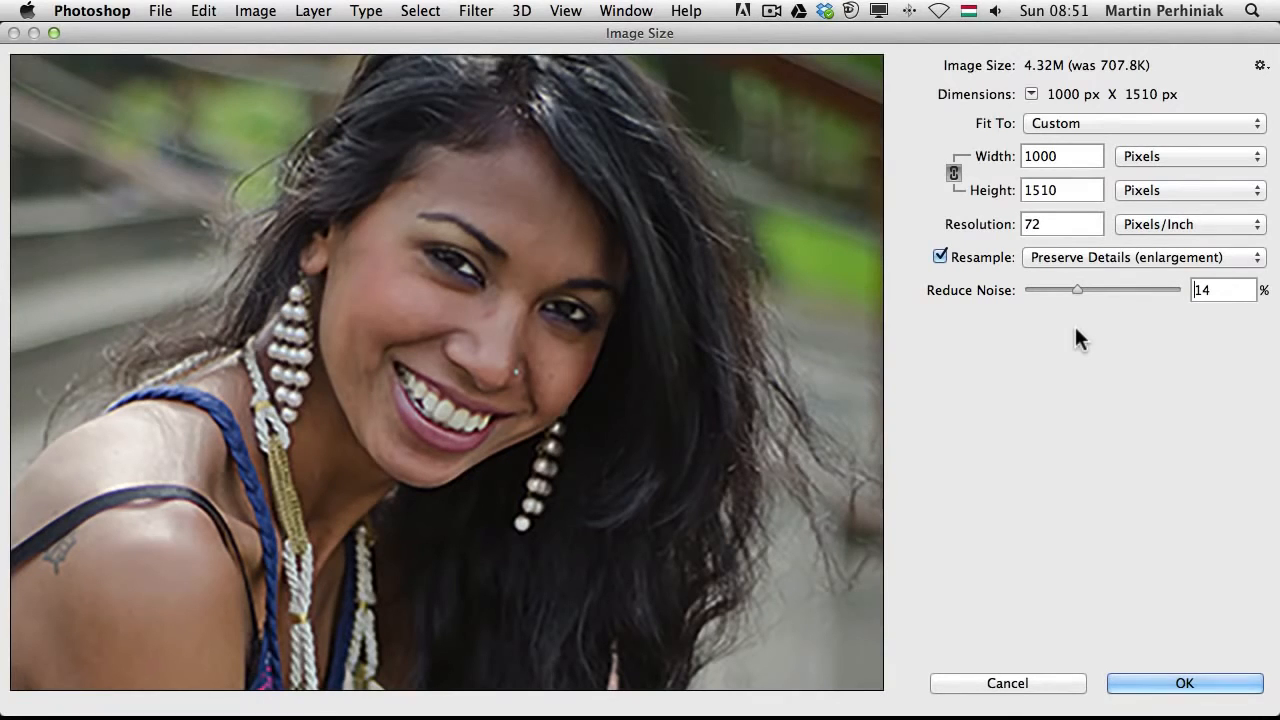
Apply the 1000 px enlargement and undo it to restore the original image
left_click(1214, 684)
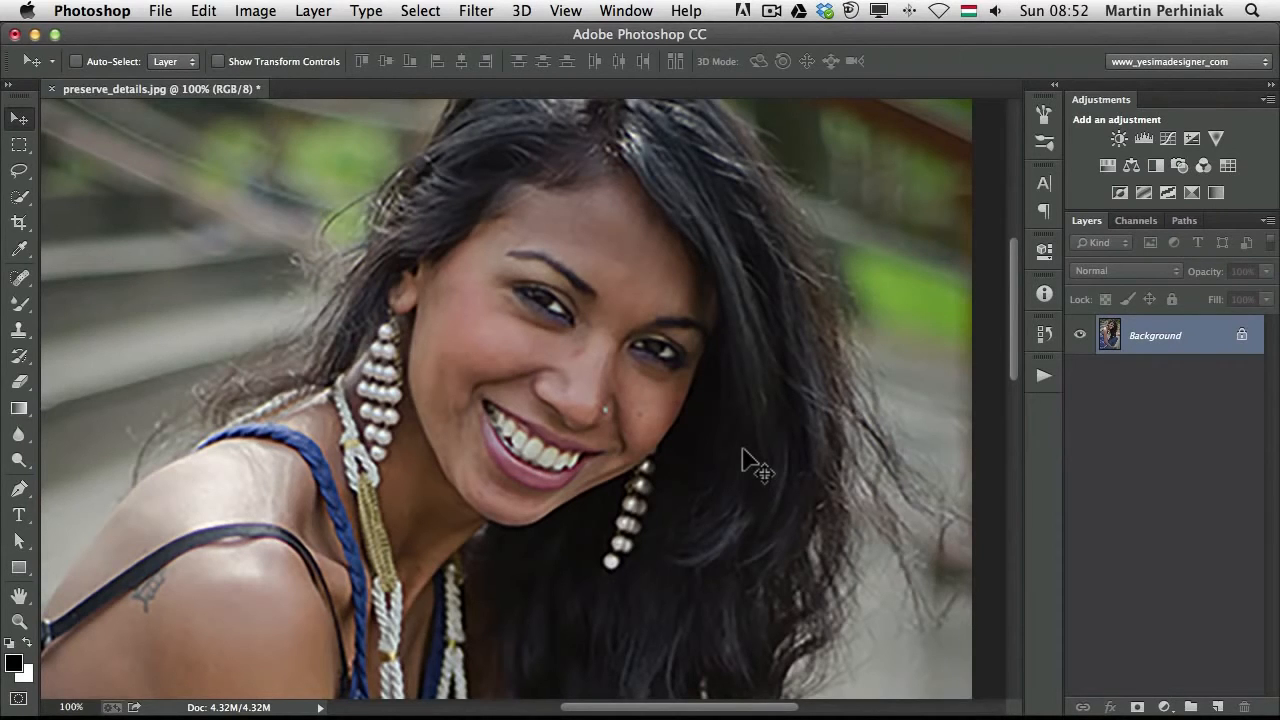
key("super+z")
left_click_drag(249, 266, 505, 347)
Duplicate the image as preserve_details copy
left_click(256, 11)
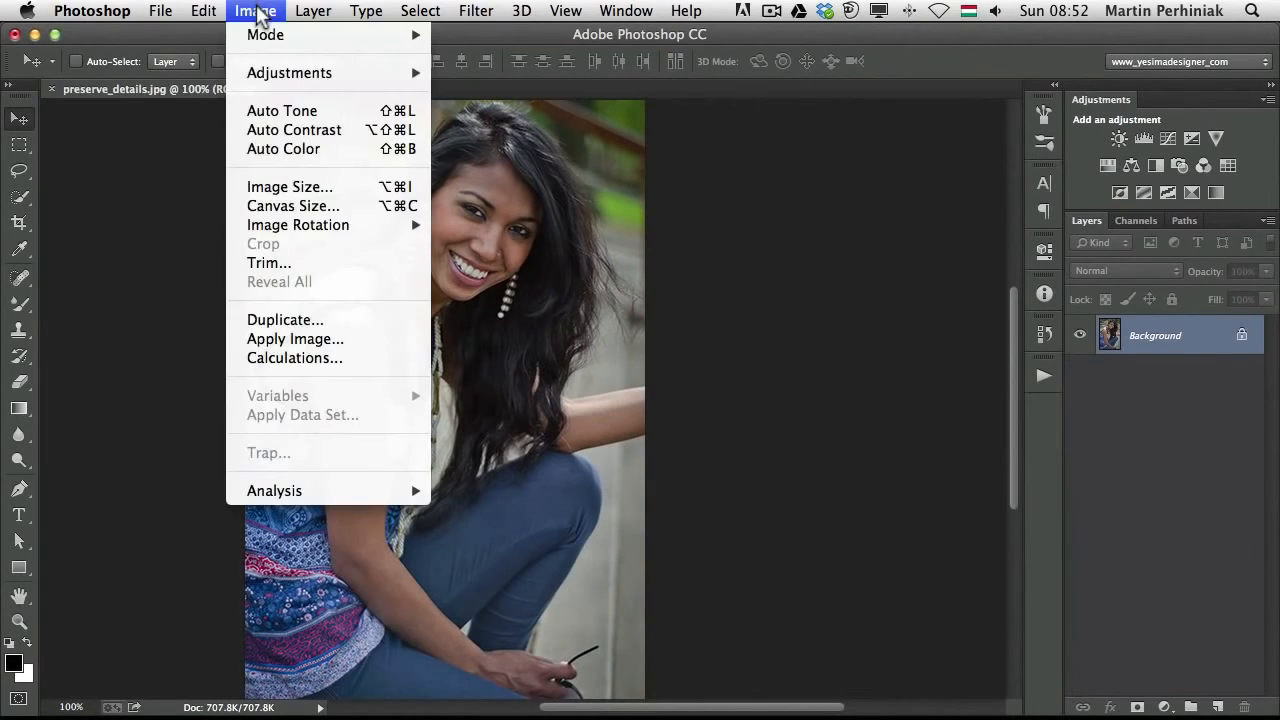
left_click(333, 322)
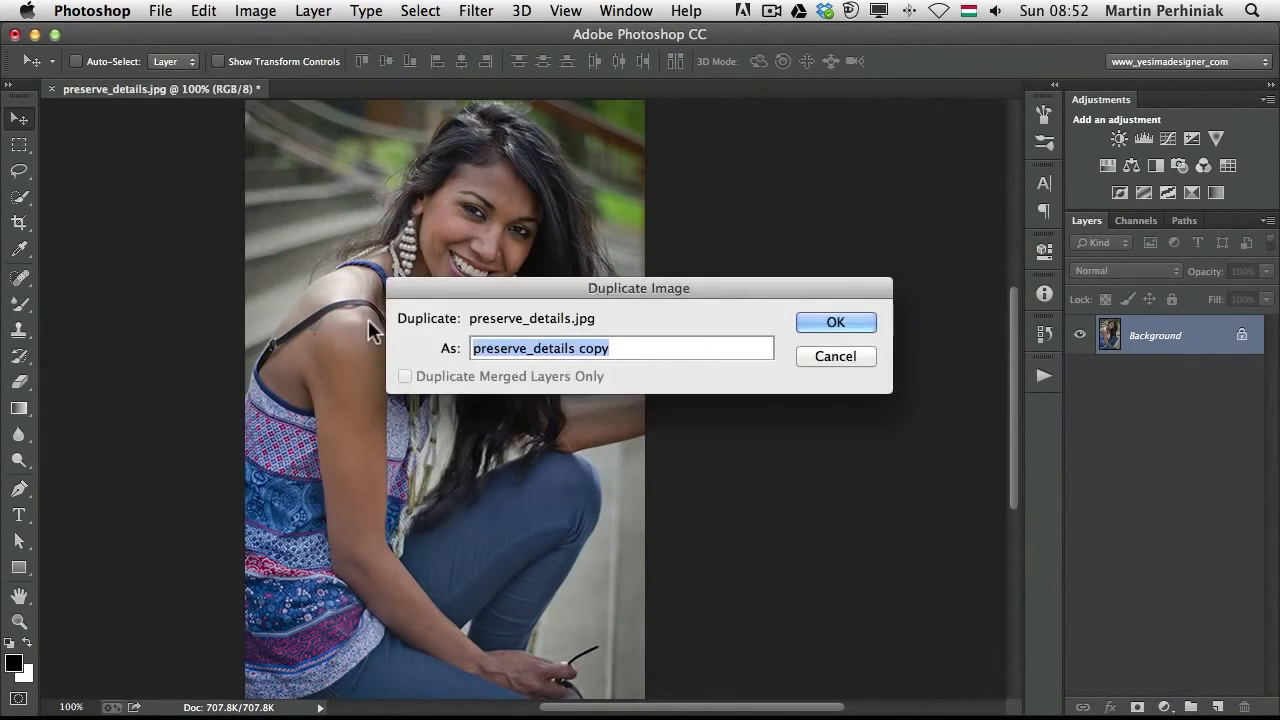
left_click(819, 328)
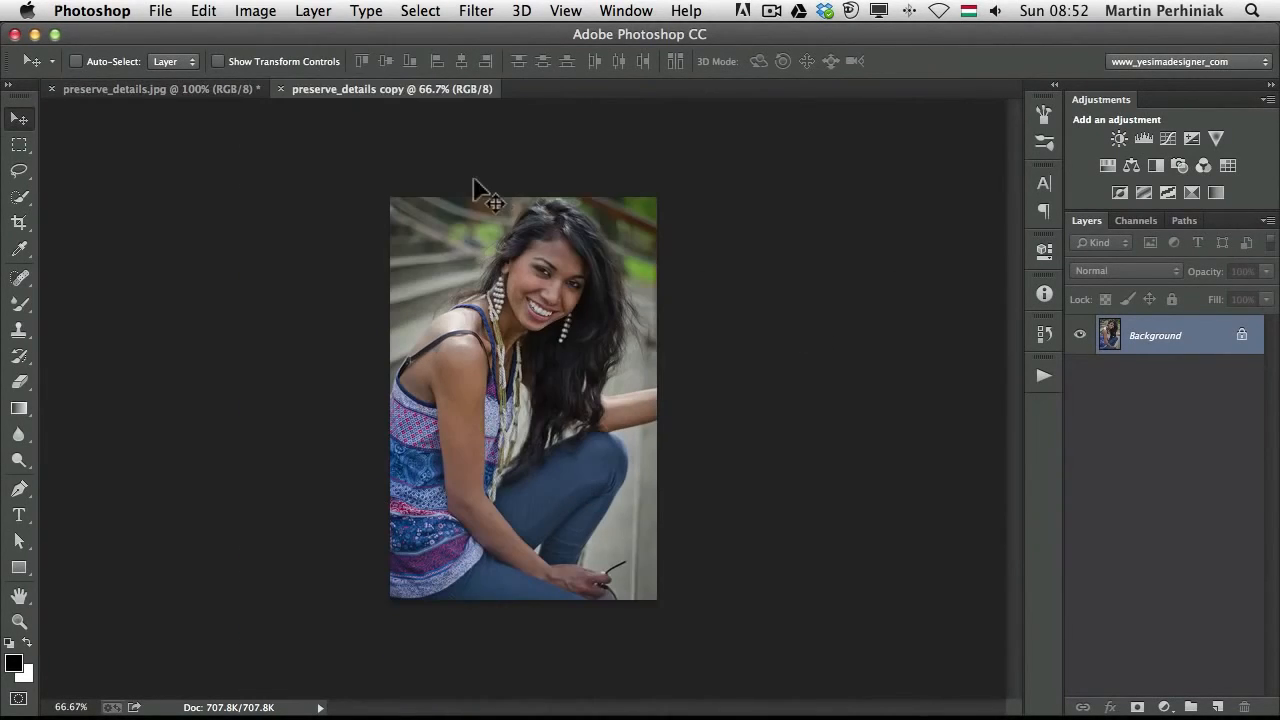
View the copy at 100% and tile both documents side by side
key("super+1")
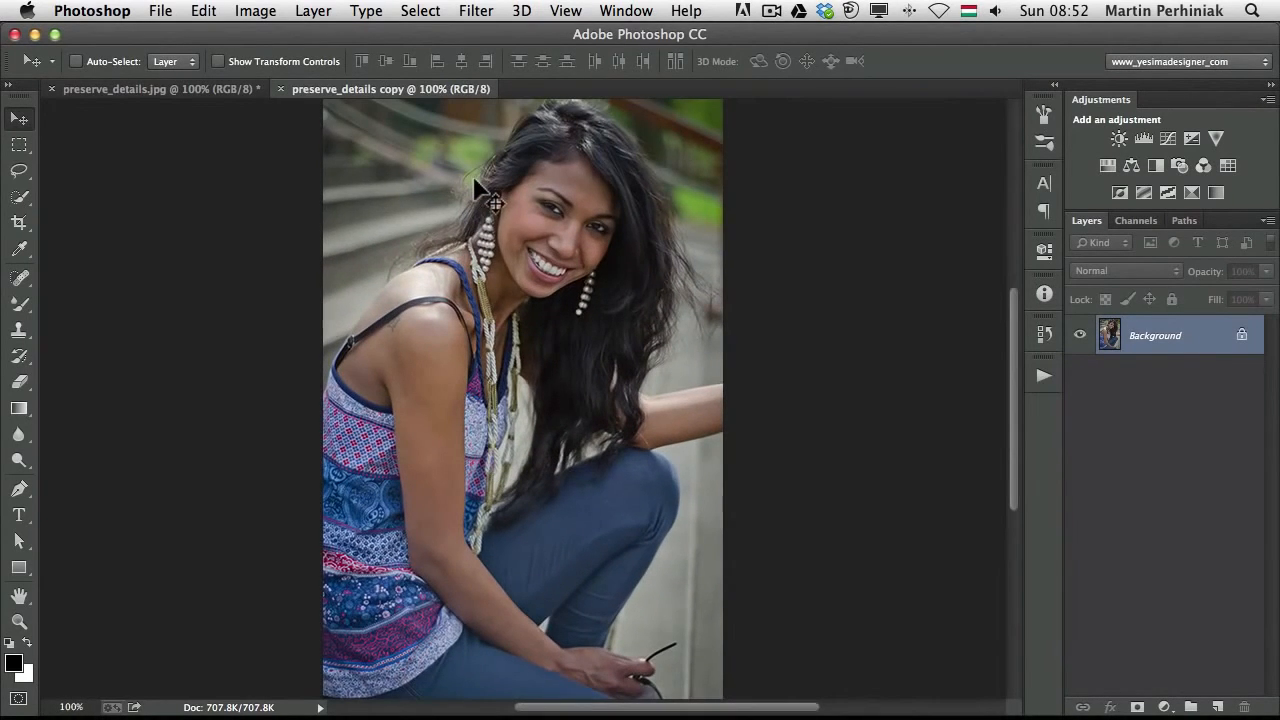
key("F2")
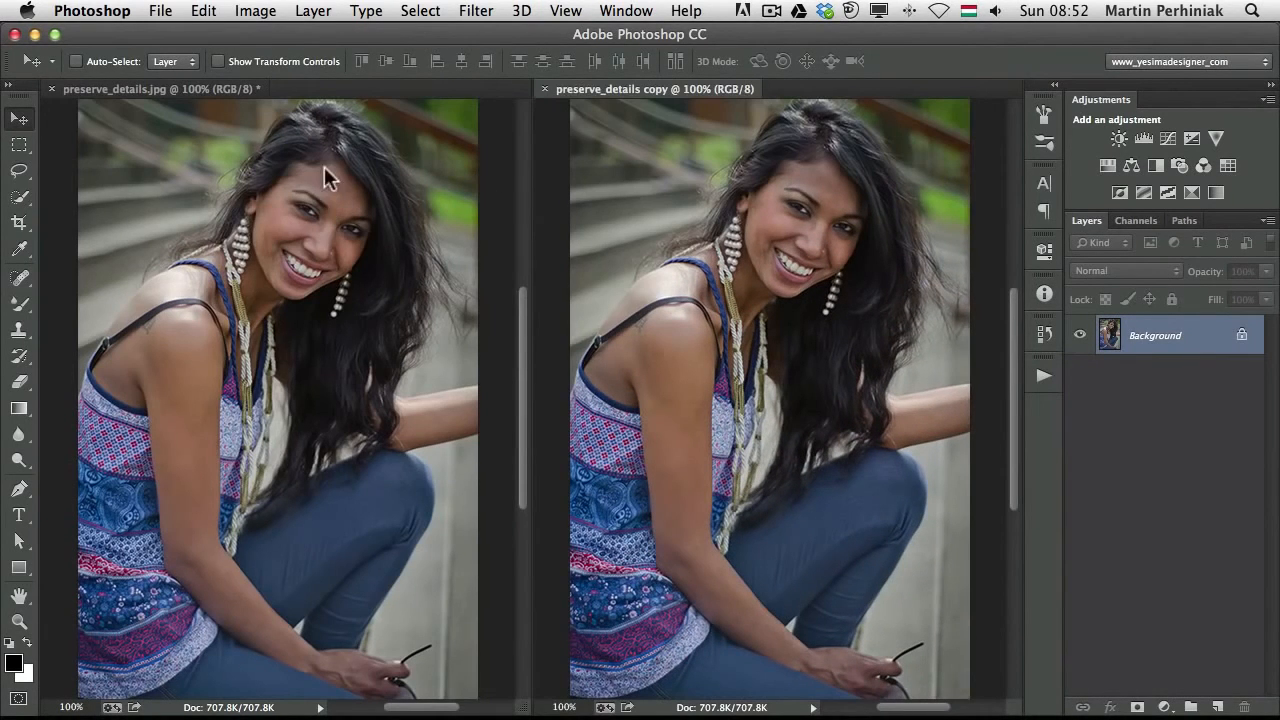
Enlarge the preserve_details copy to 1000 px wide with Preserve Details (enlargement) resampling at 14% noise reduction
left_click(255, 11)
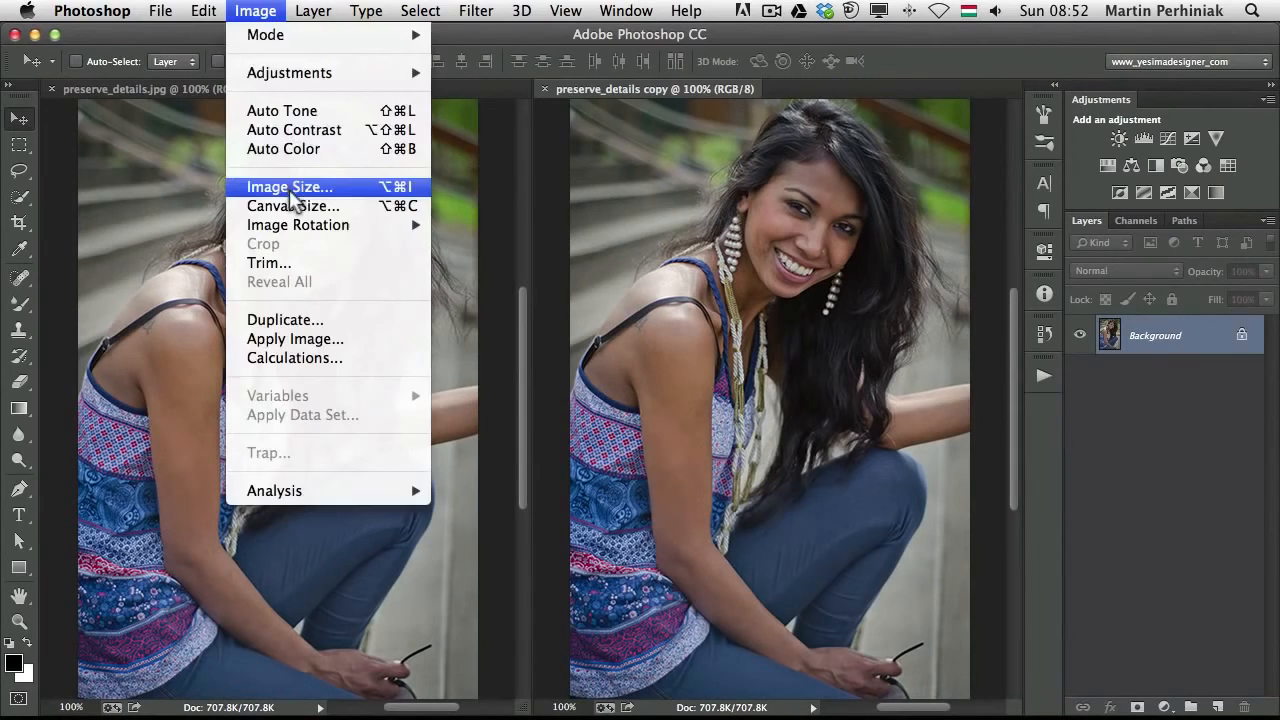
left_click(290, 187)
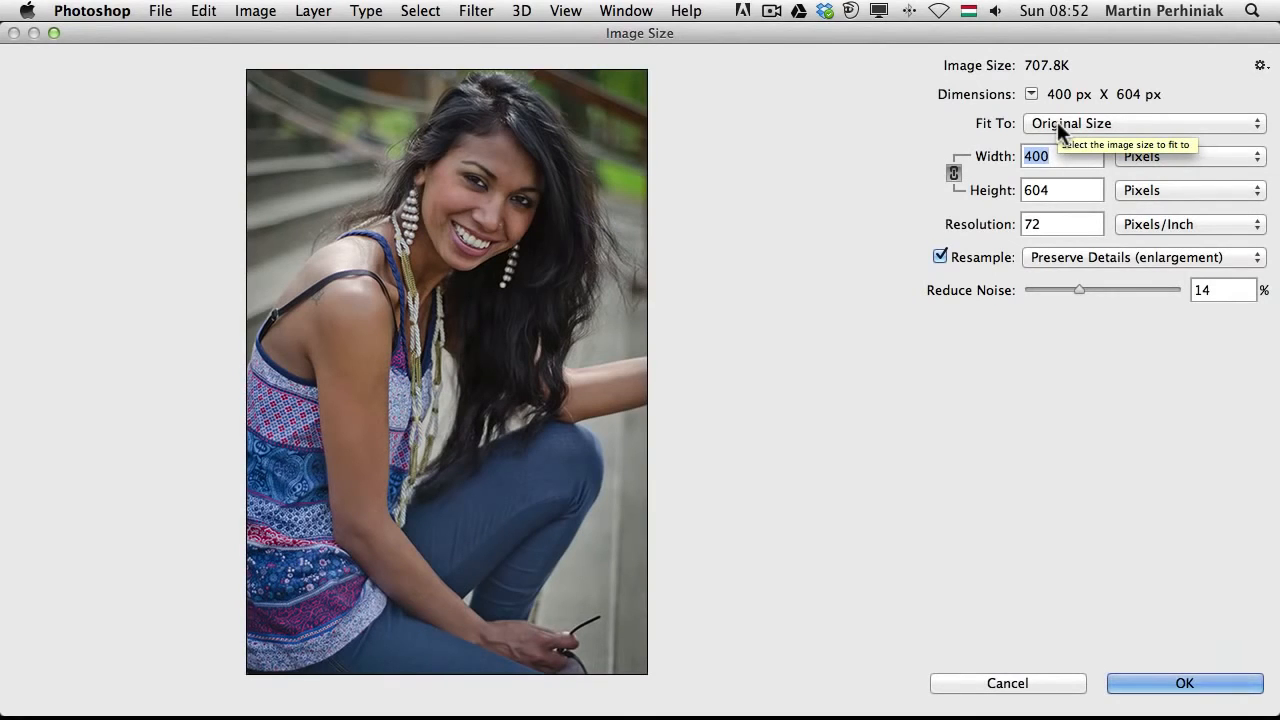
type("1000")
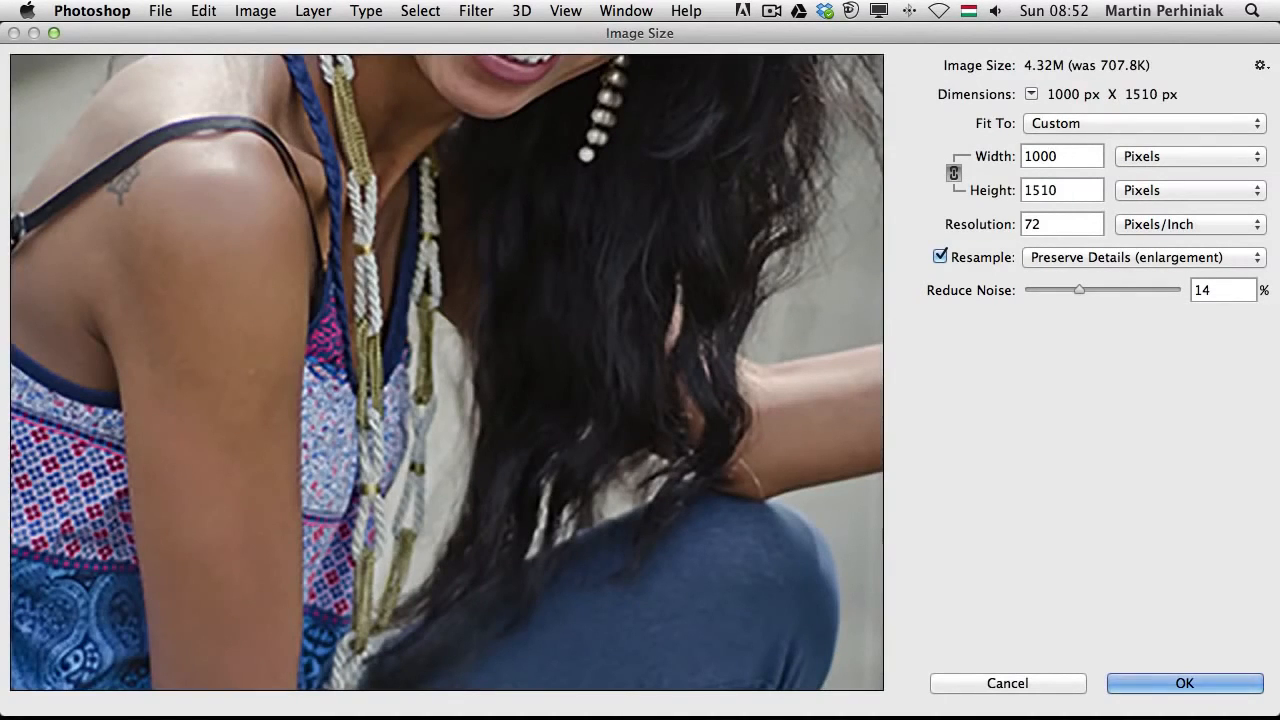
key("Return")
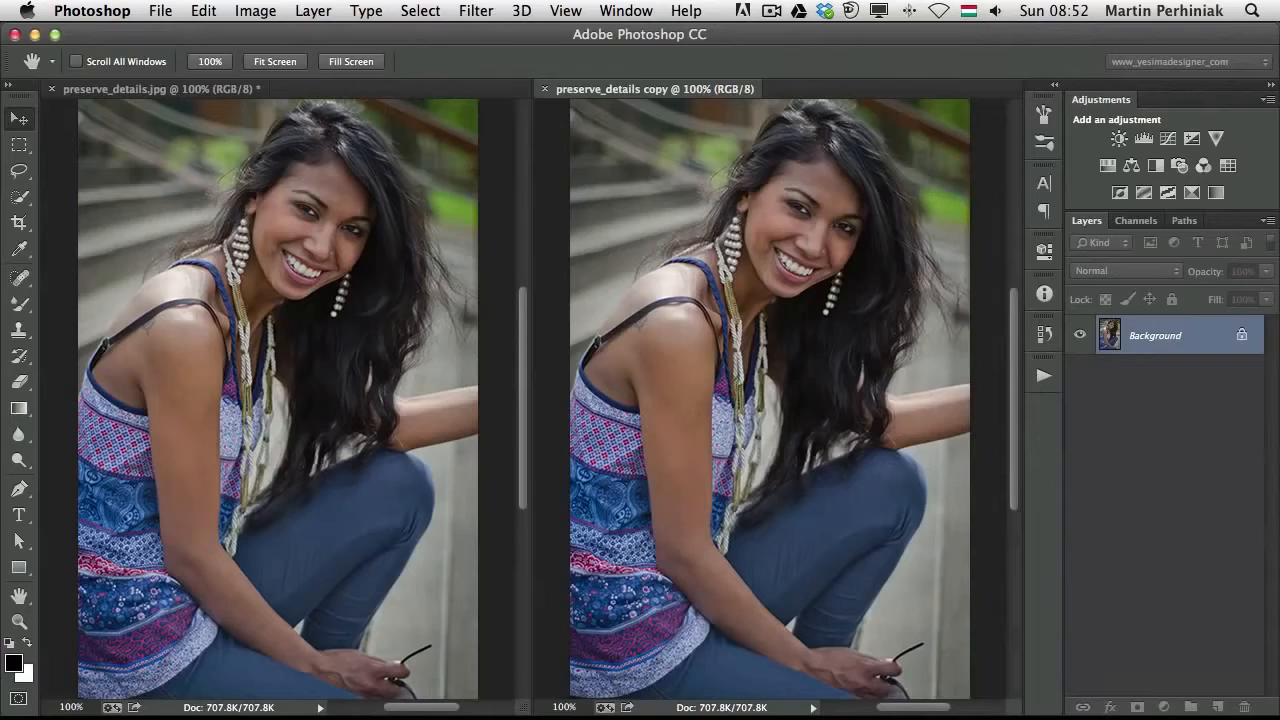
Enlarge the original preserve_details.jpg to 1000 px wide using Bicubic Smoother (enlargement) resampling
left_click(328, 300)
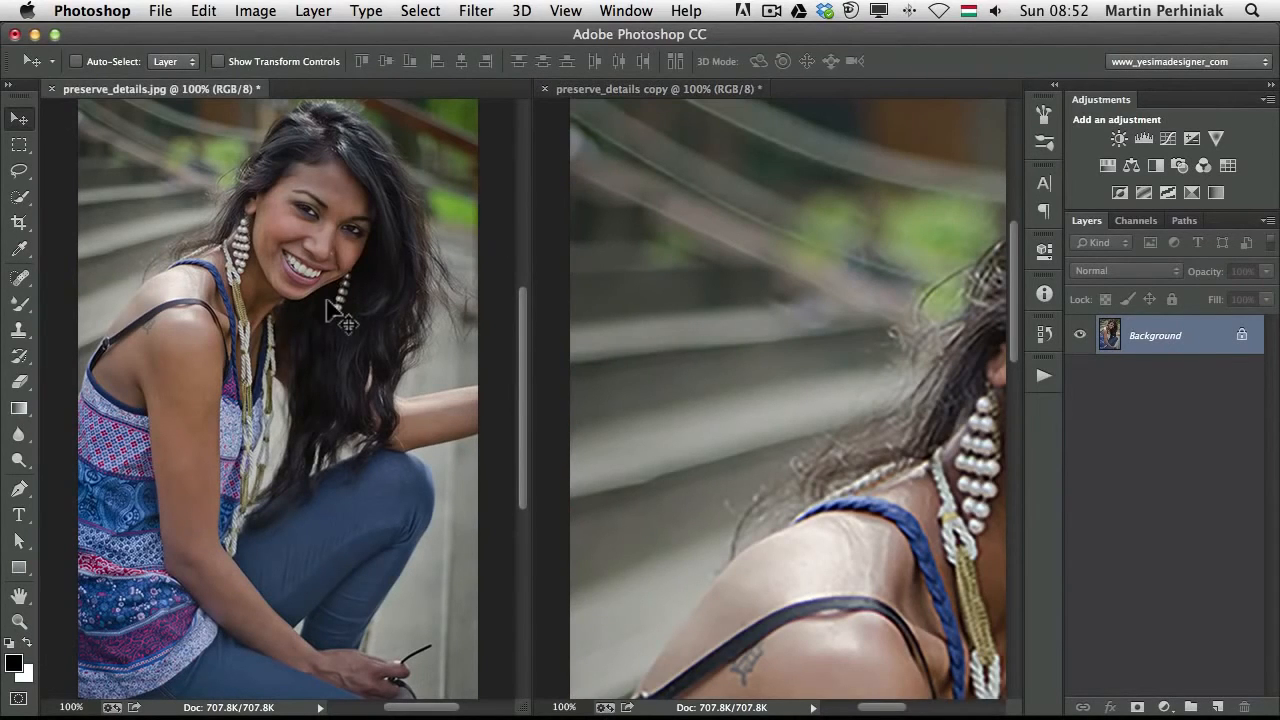
key("super+alt+i")
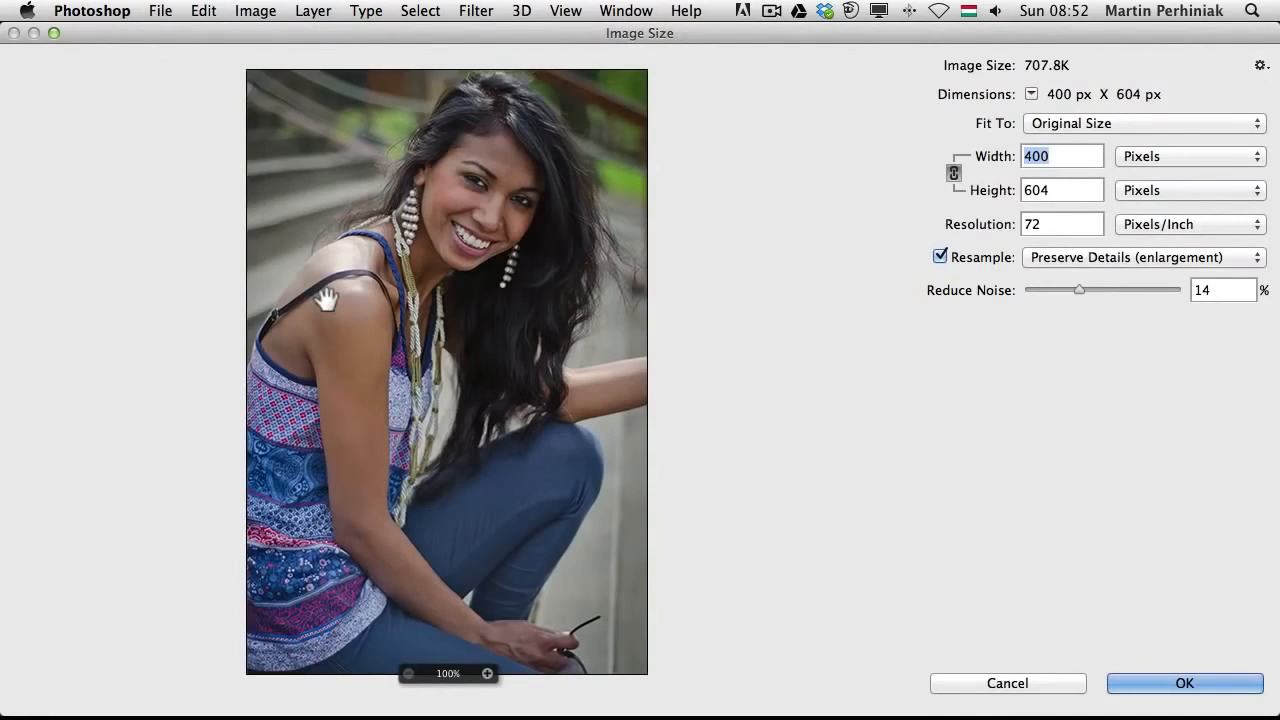
type("1000")
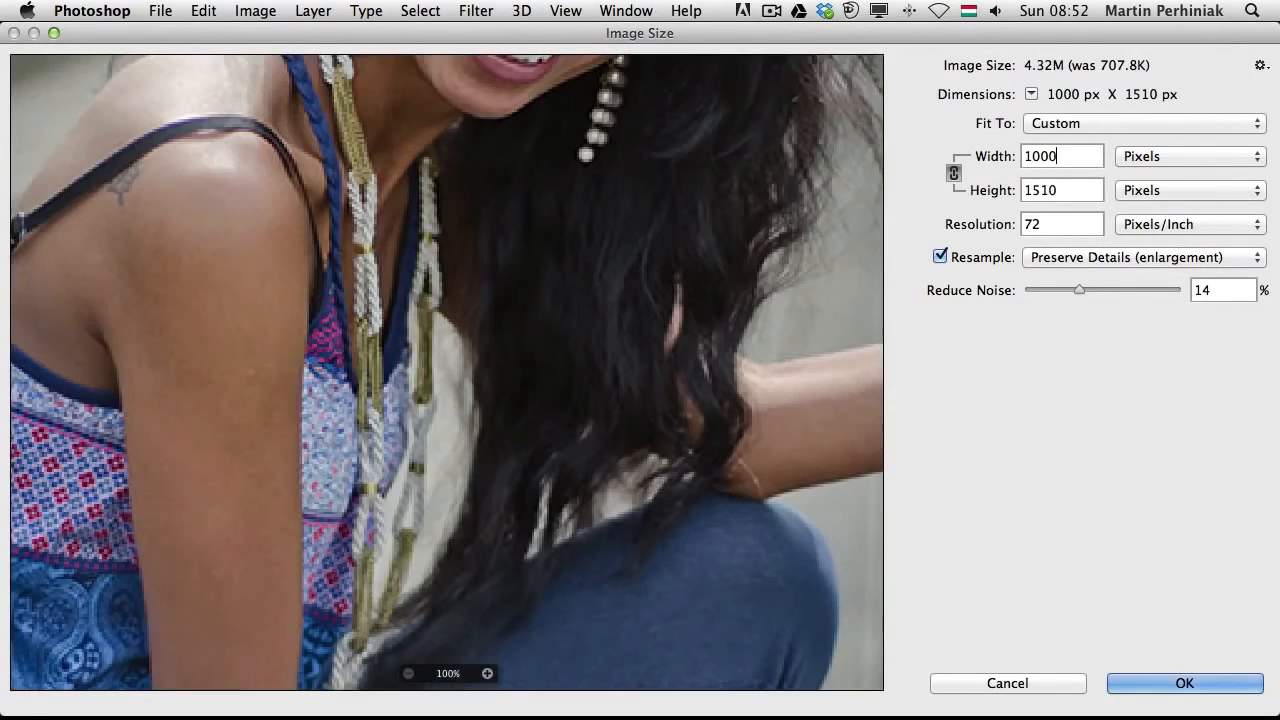
left_click(1120, 257)
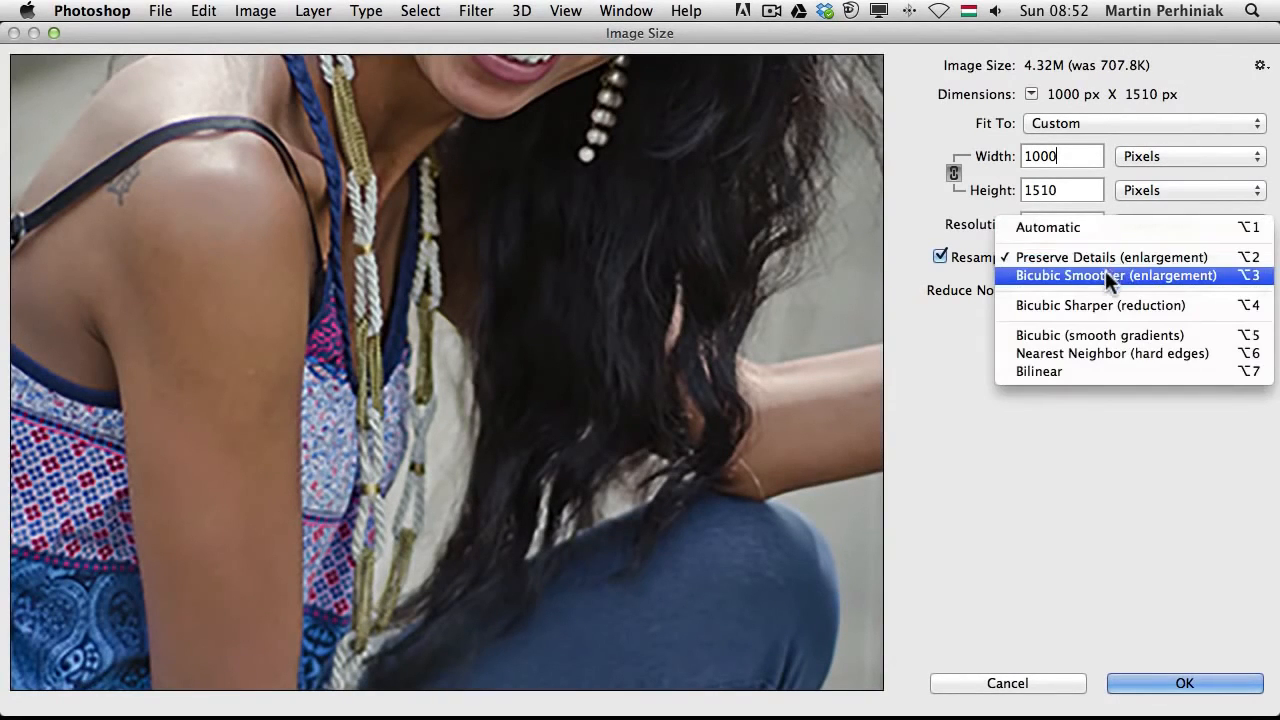
left_click(1107, 276)
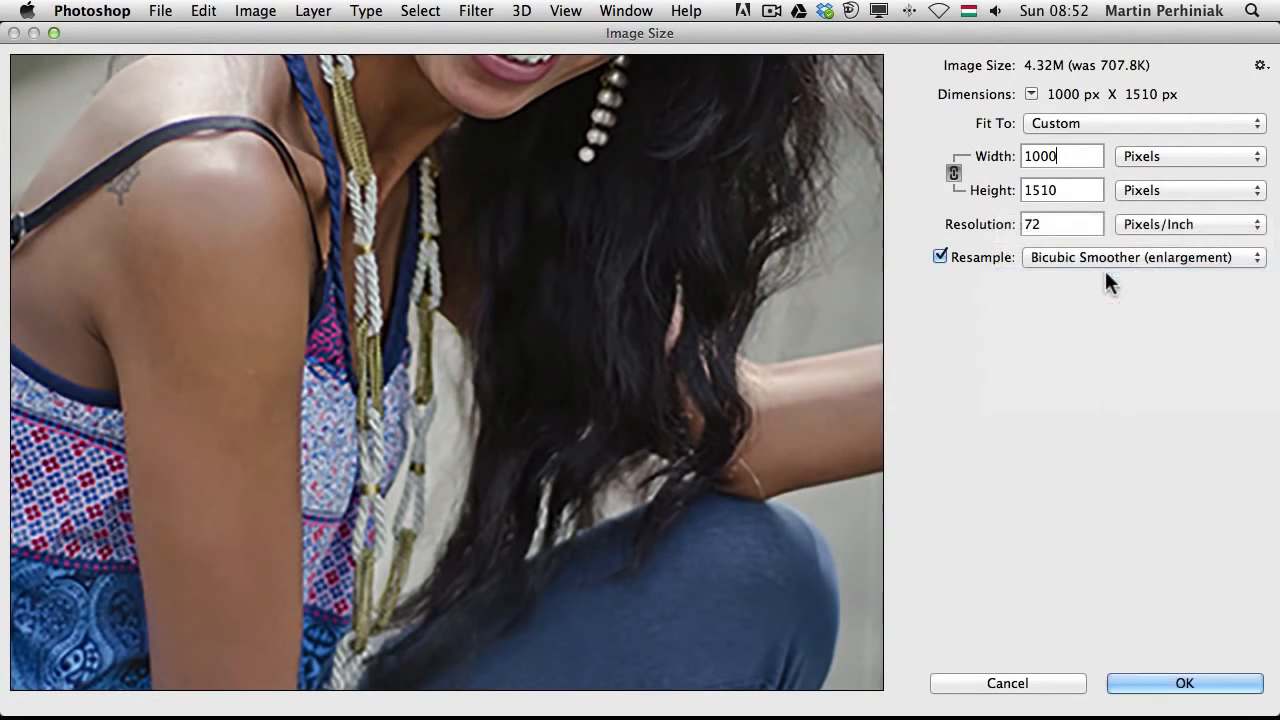
left_click(1196, 684)
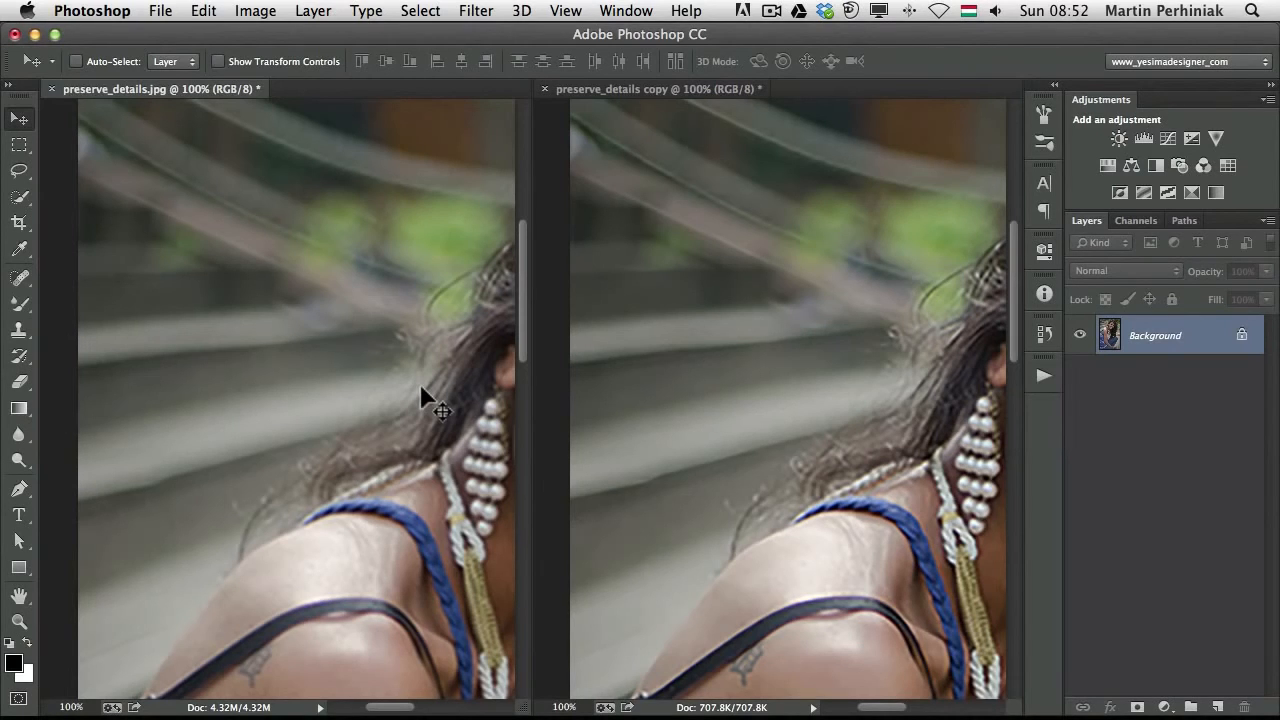
Compare both enlarged documents side by side at 100%, panning through the face and hair details
left_click(620, 11)
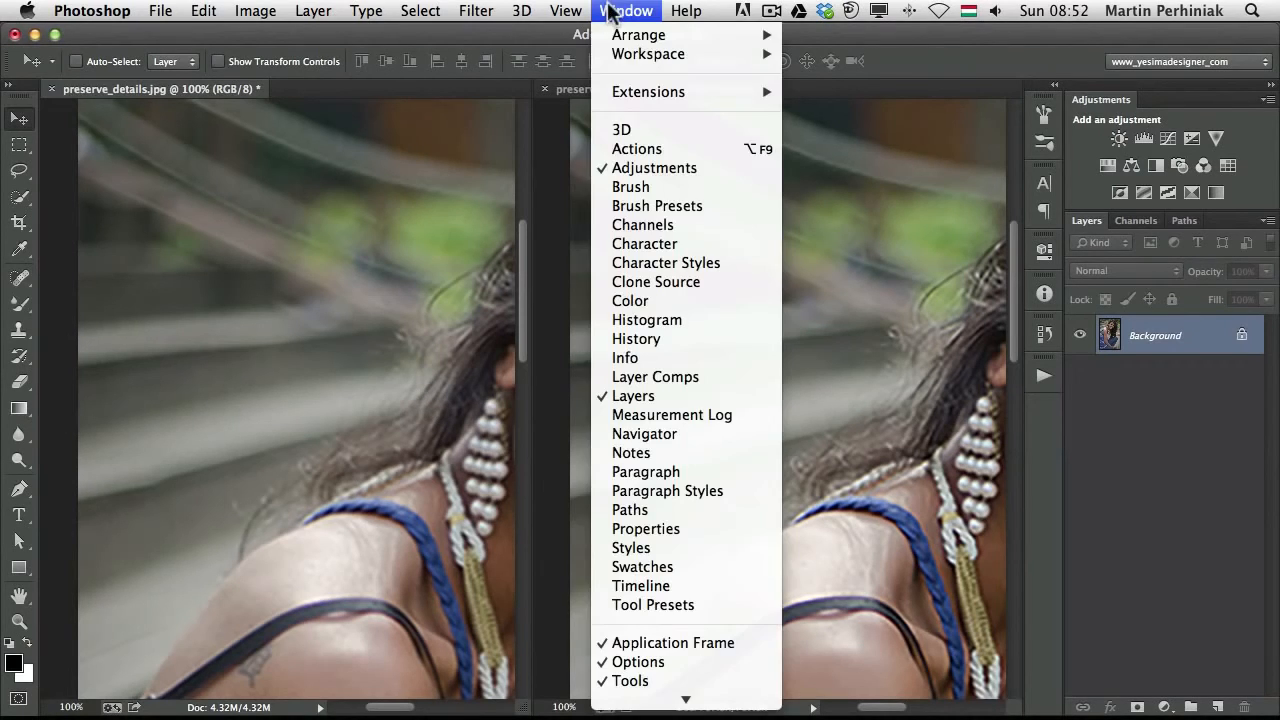
mouse_move(617, 38)
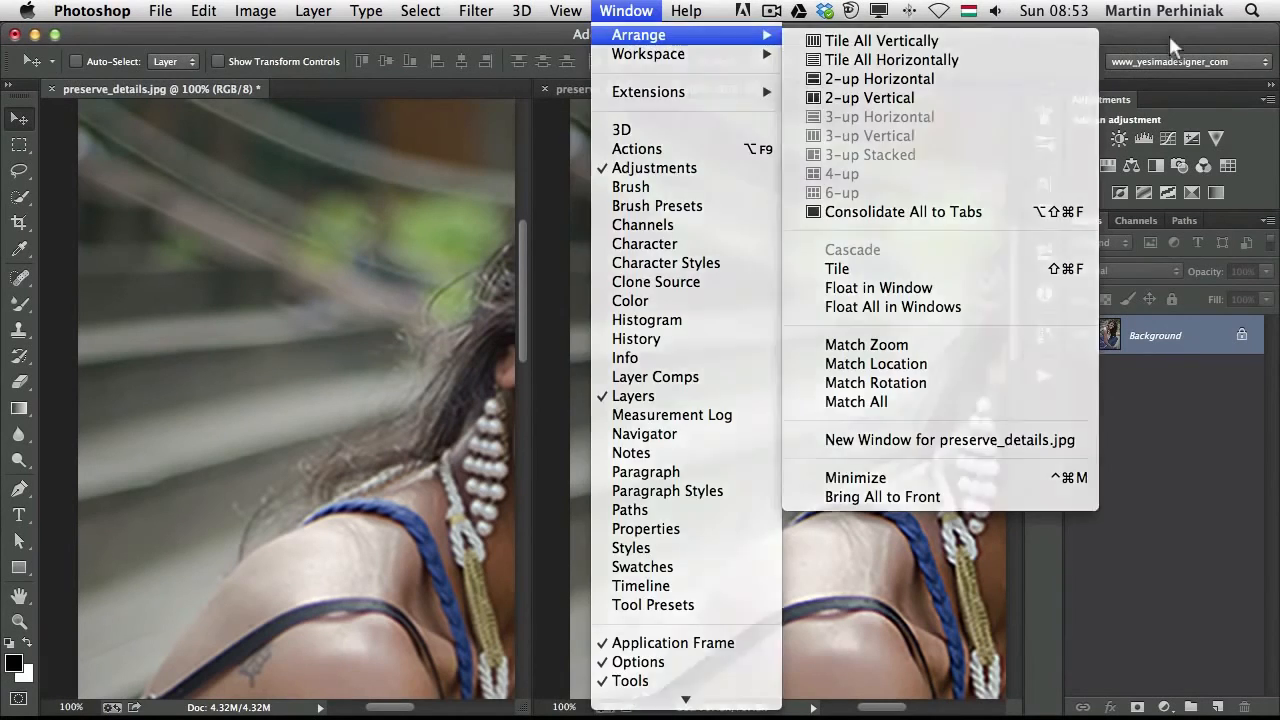
left_click(1169, 35)
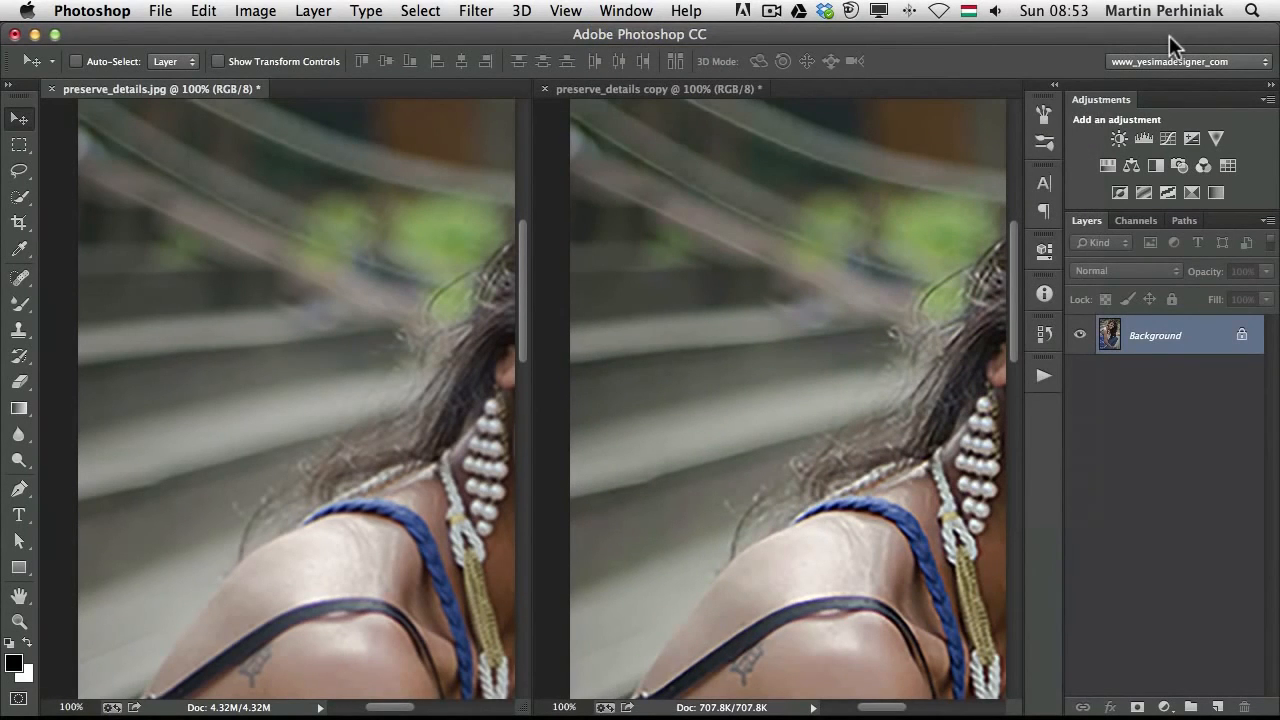
left_click(703, 393)
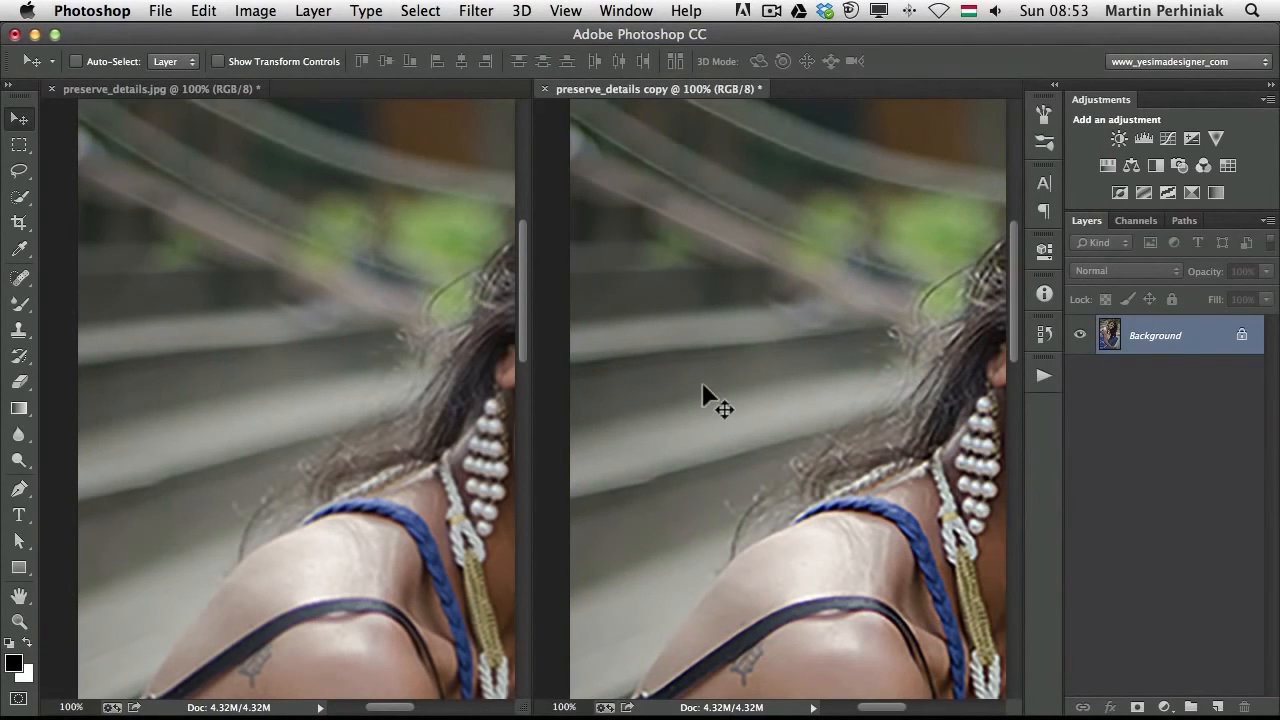
left_click_drag(700, 377, 414, 343)
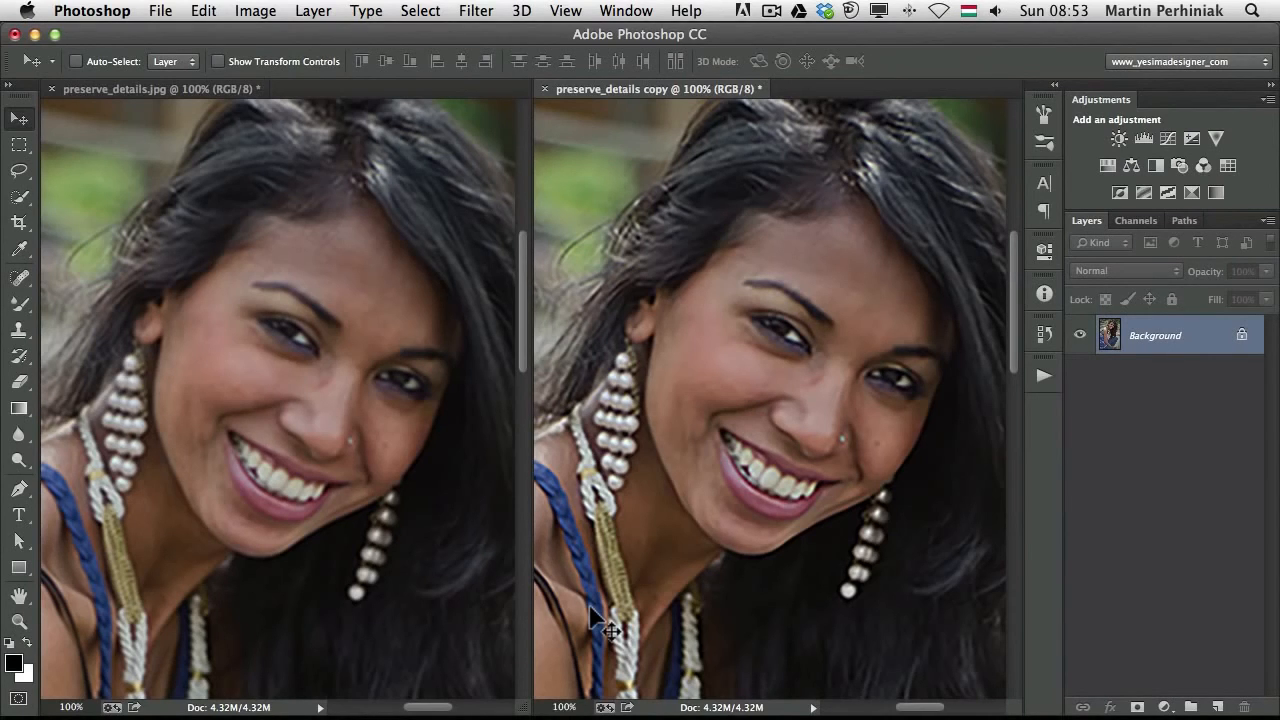
left_click_drag(651, 663, 666, 434)
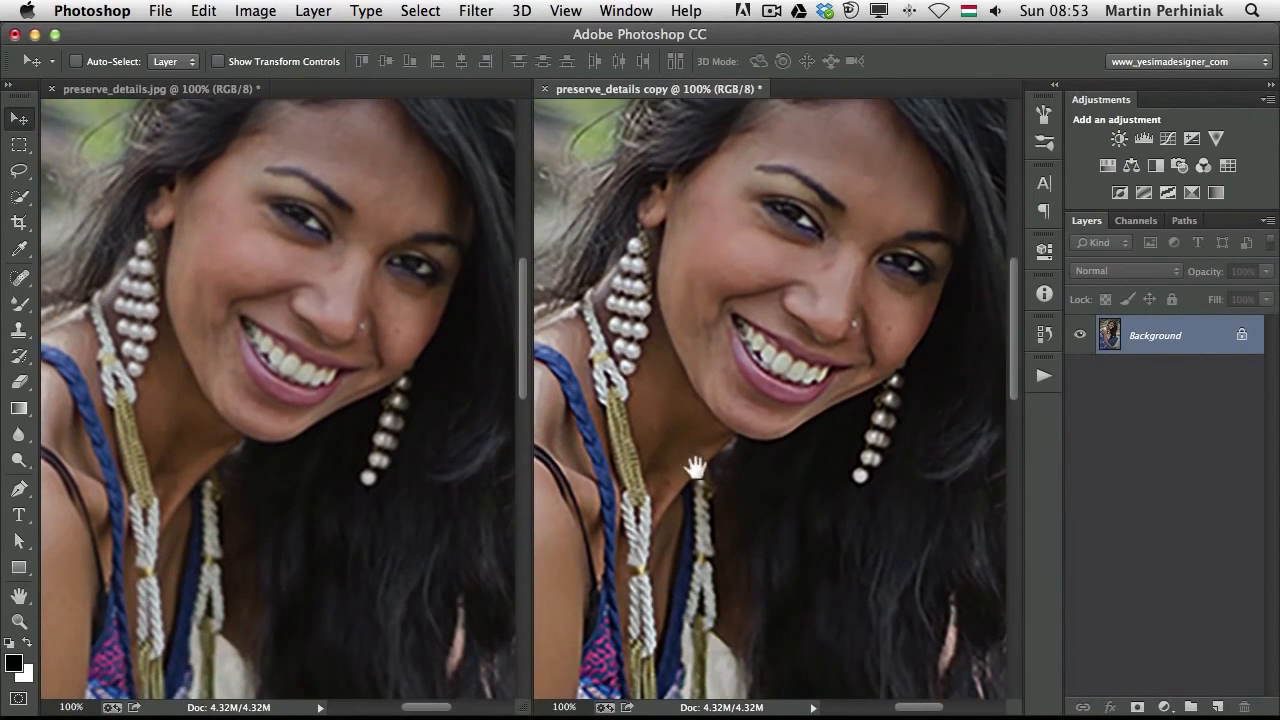